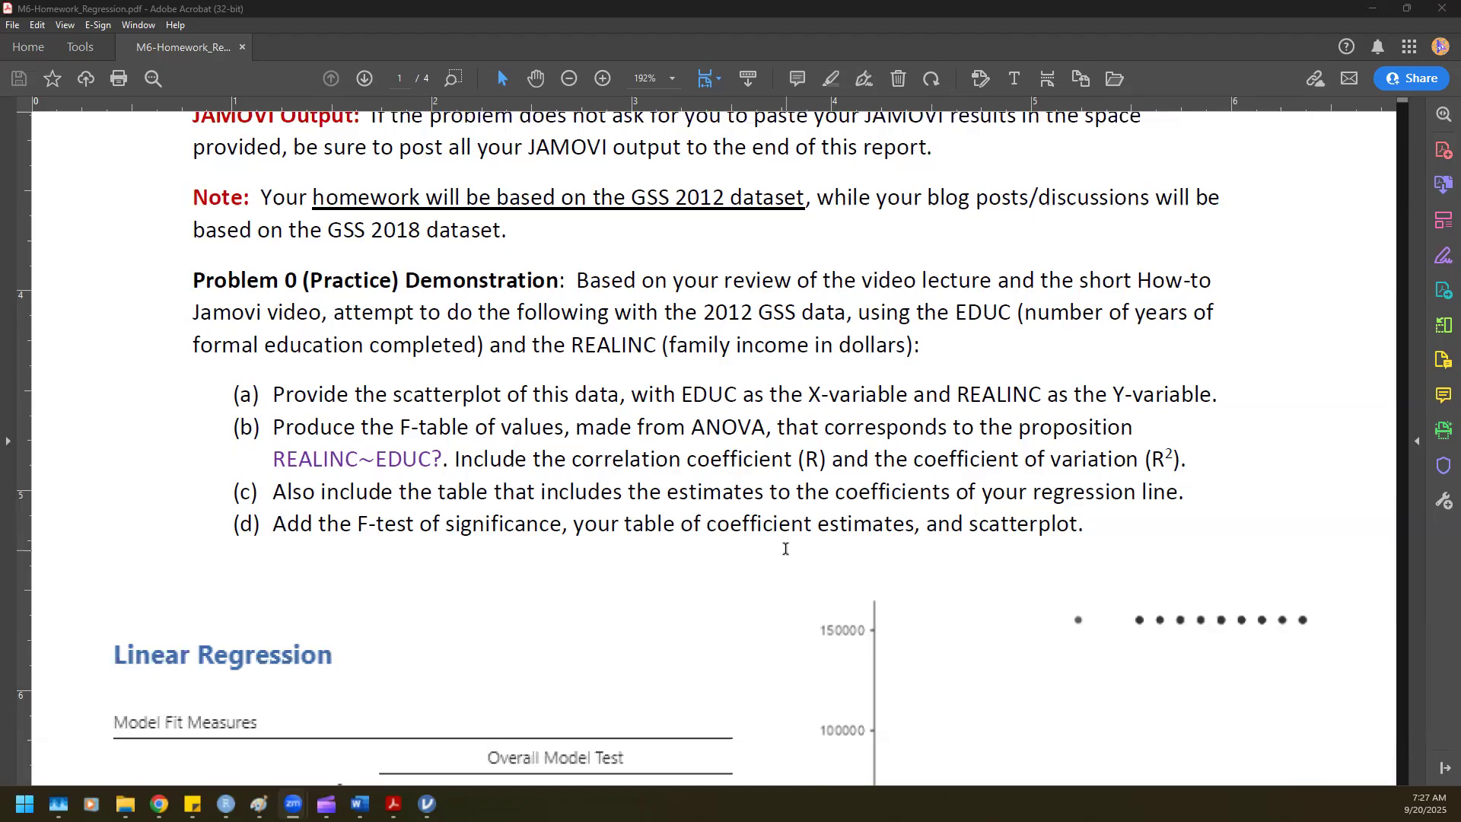
- Switch from the homework PDF to jamovi and start a scatterplot of the 2012 GSS data with educ on the X-axis
scroll(732, 553, down, 3)
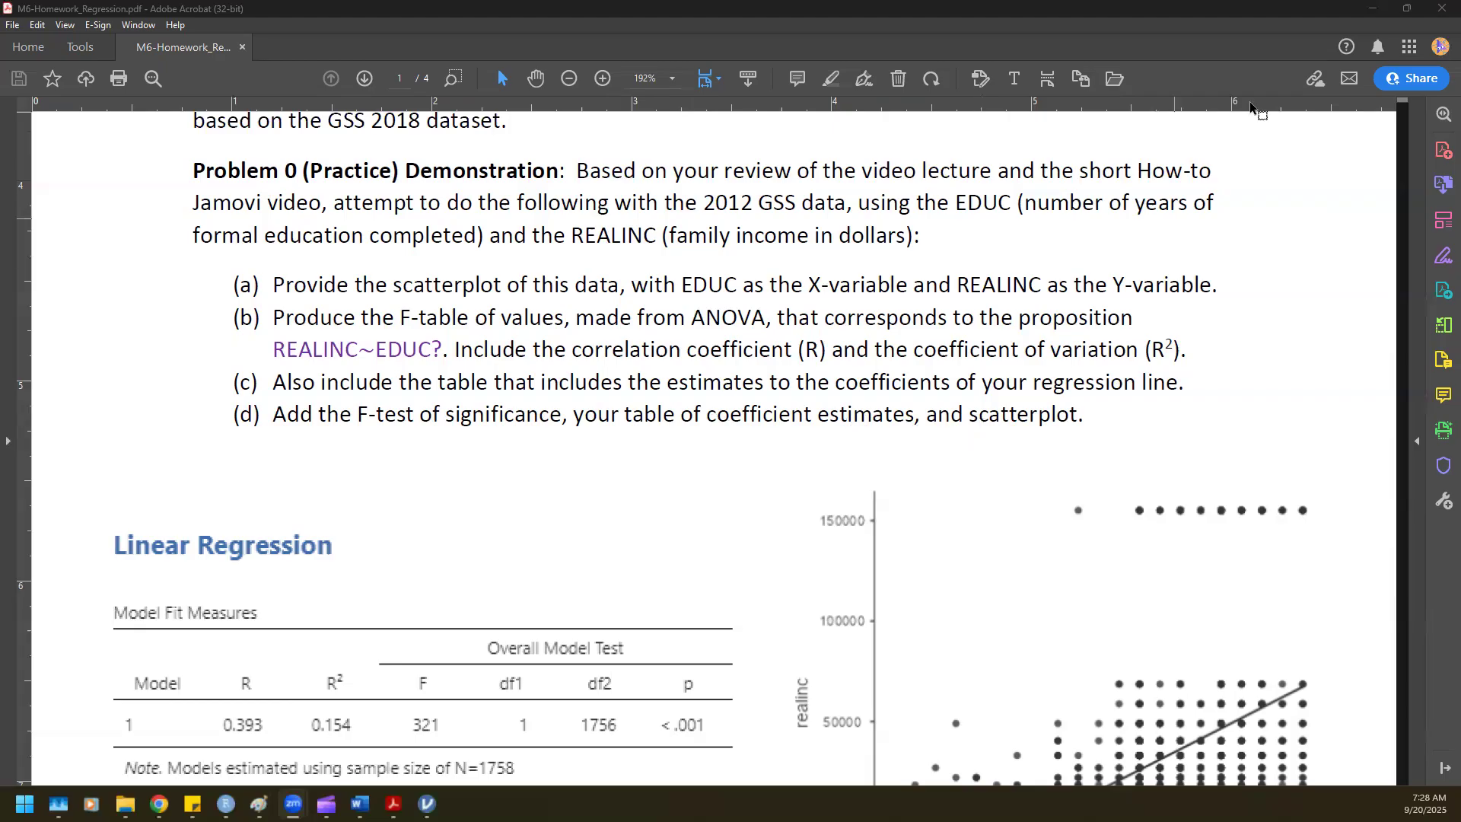
click(1383, 10)
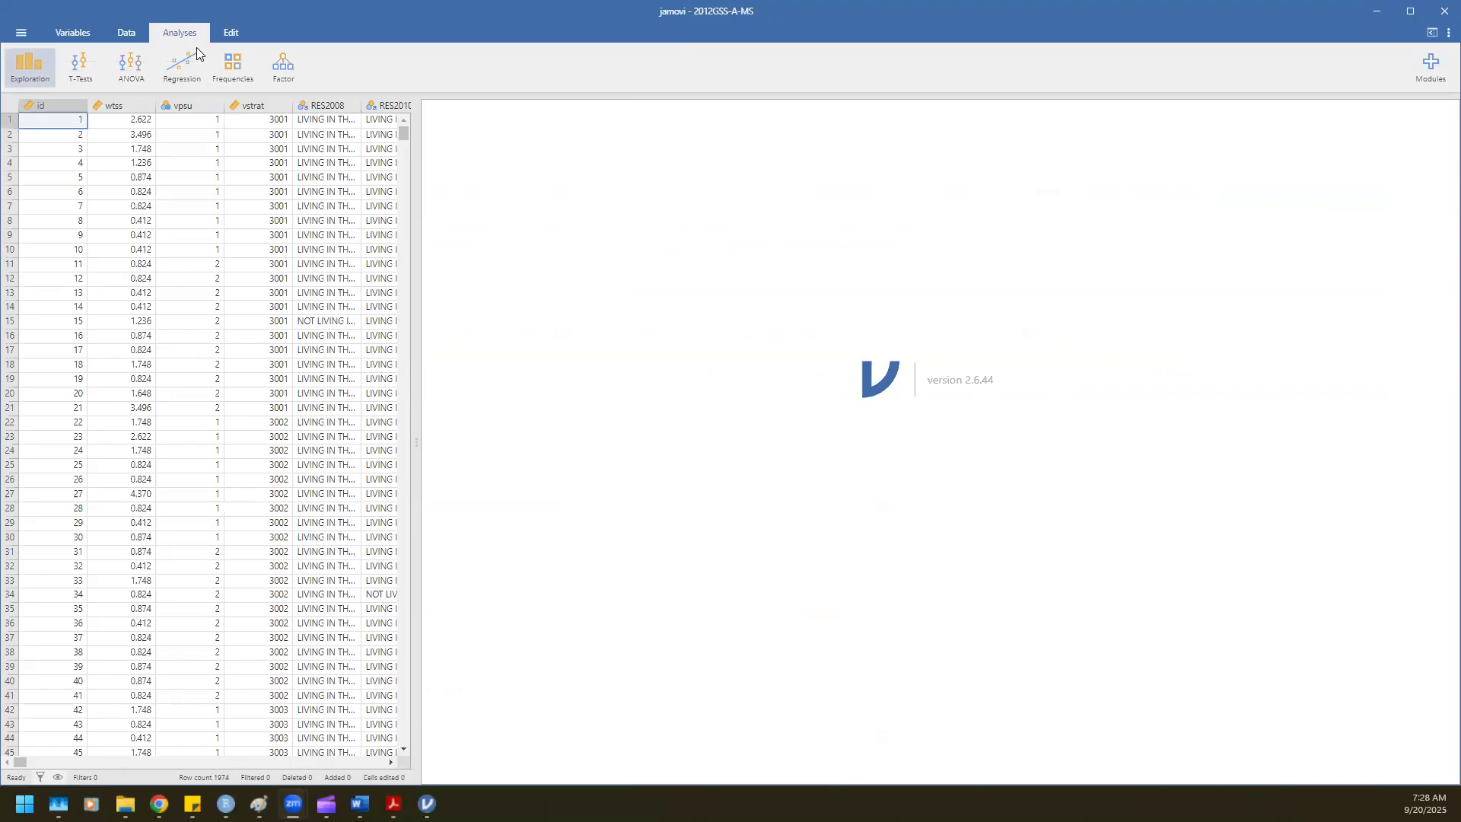
click(28, 71)
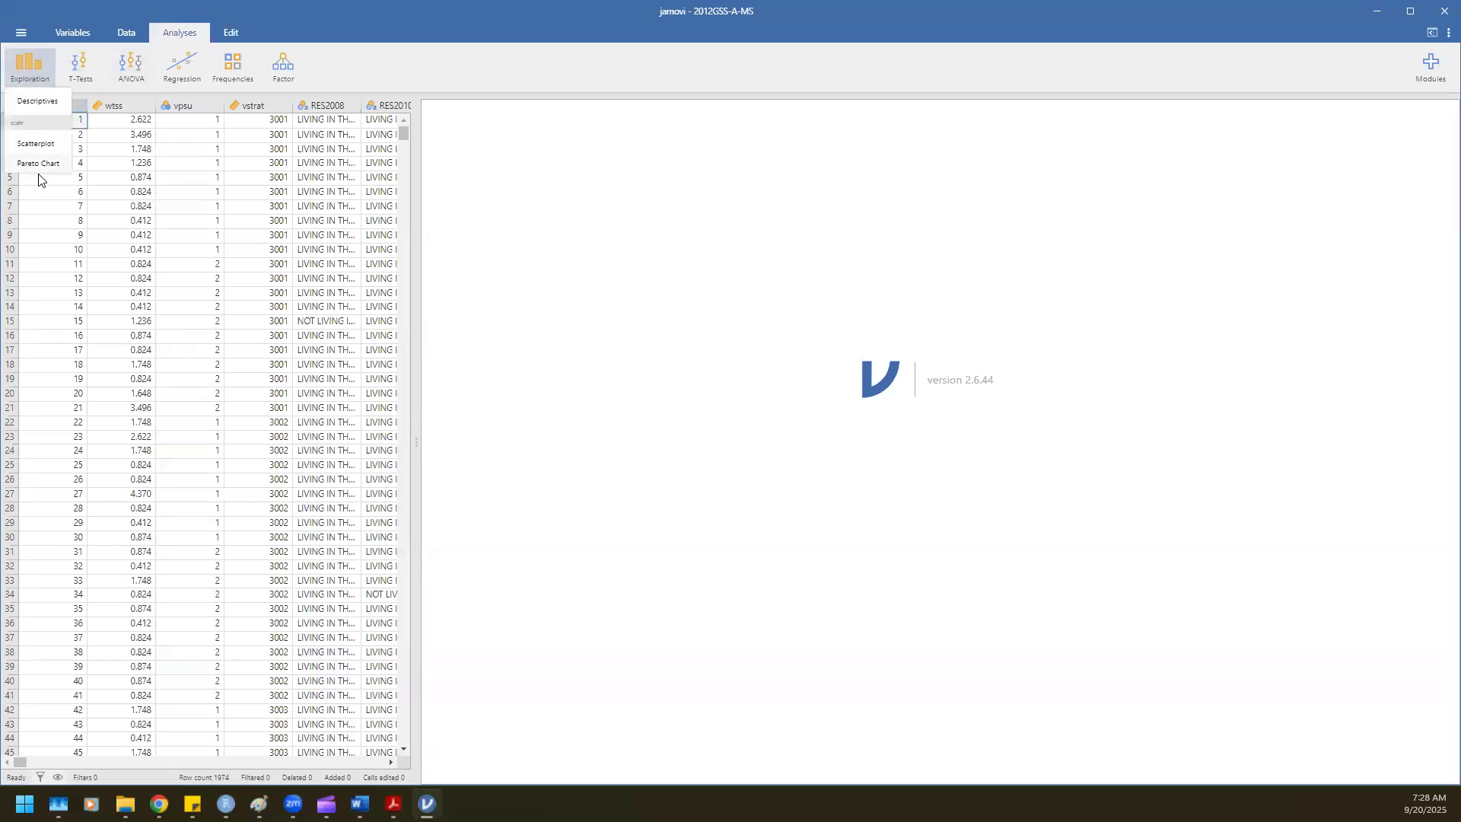
click(44, 145)
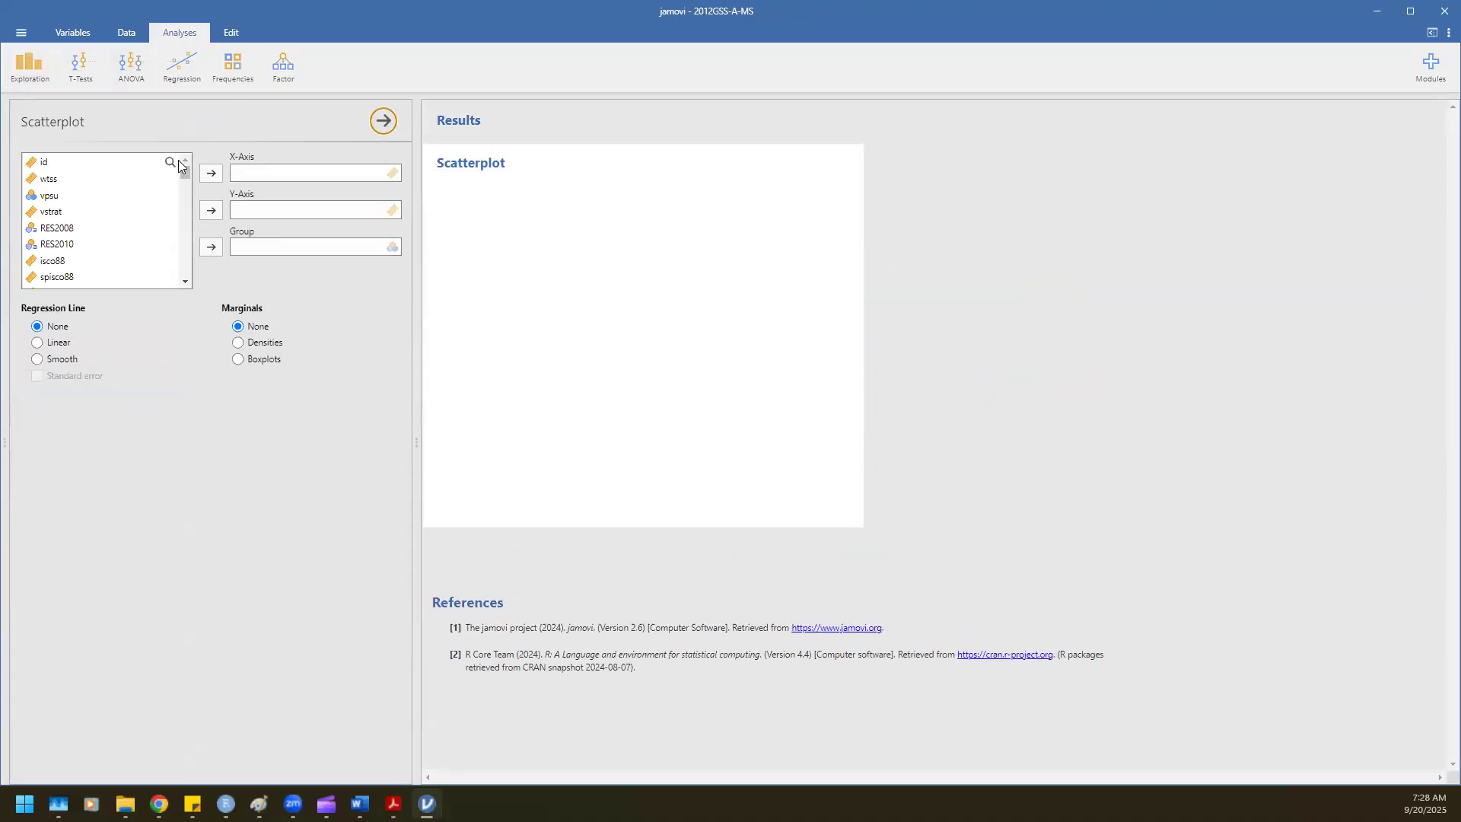
click(170, 162)
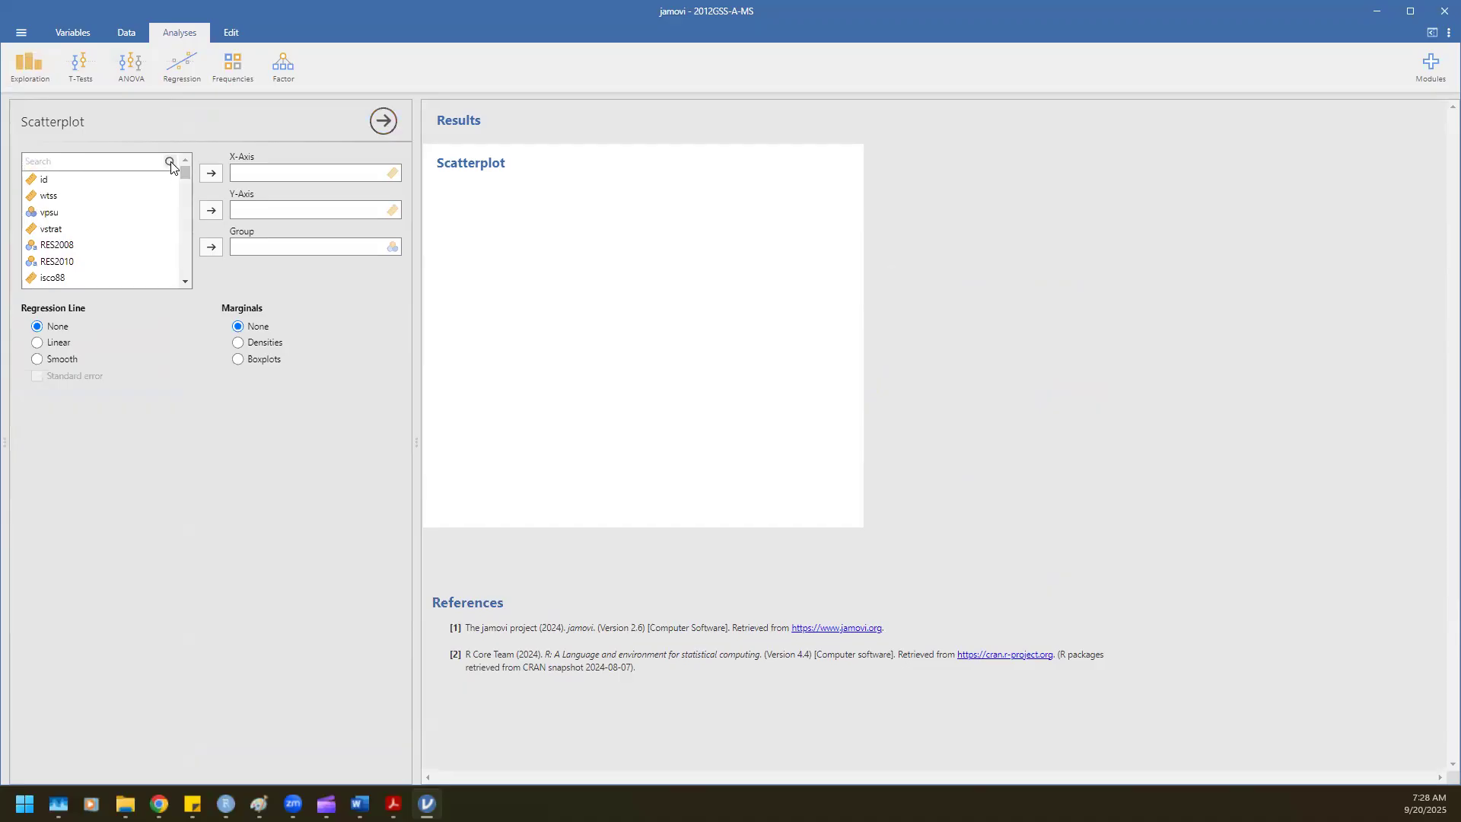
text(educ)
scroll(87, 239, down, 5)
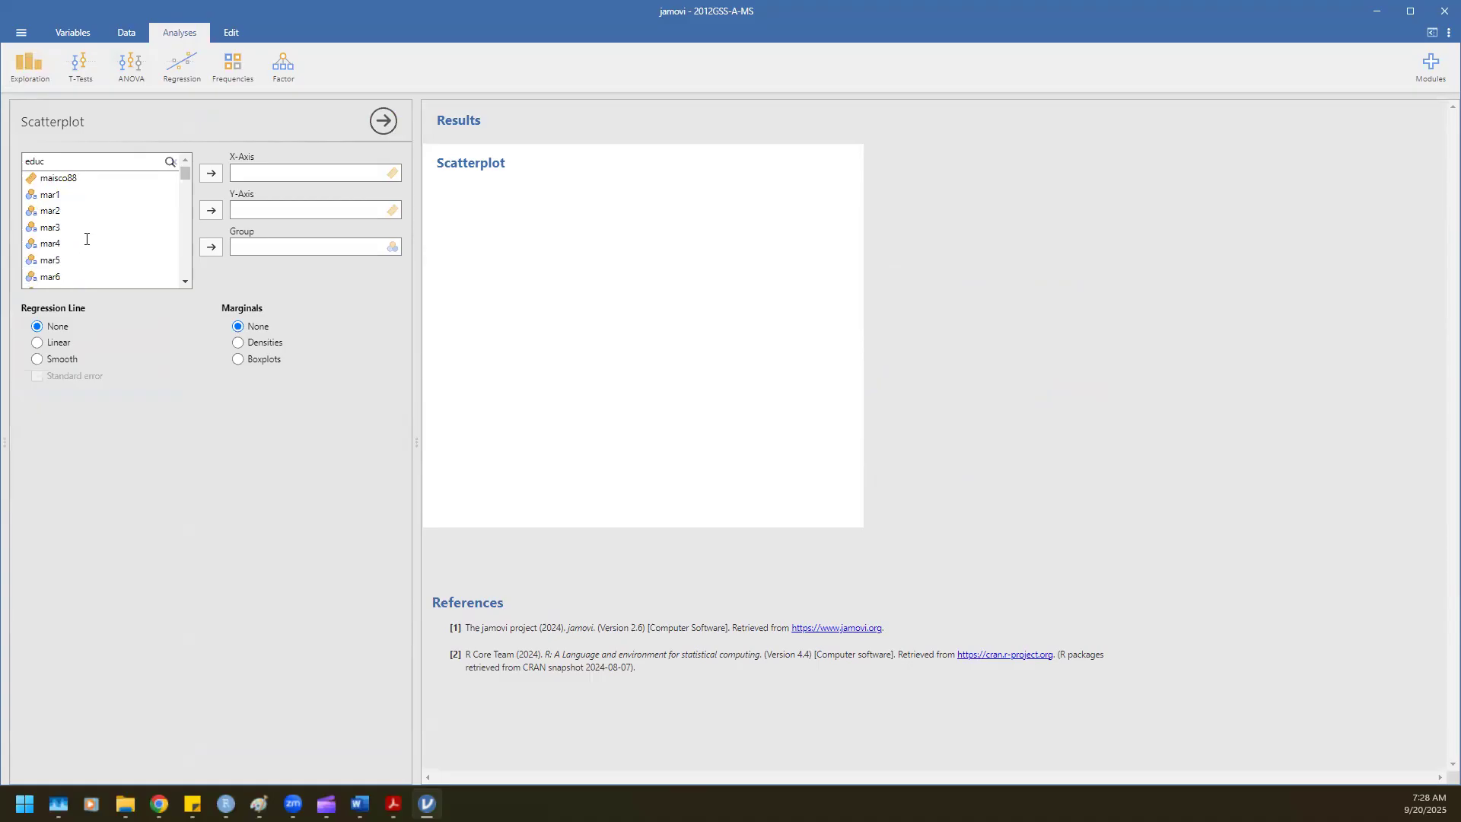
scroll(62, 219, up, 1)
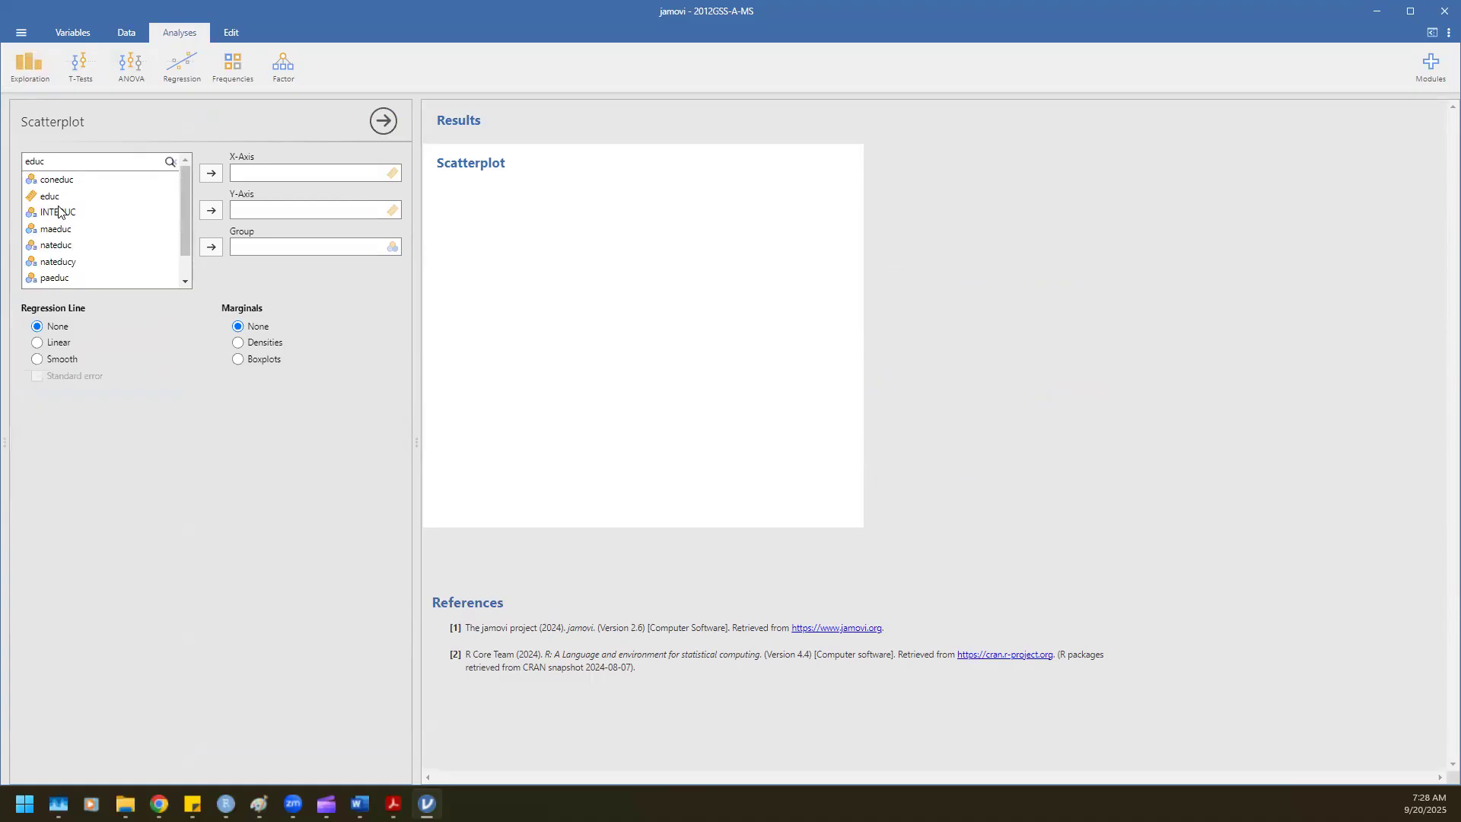
click(55, 195)
click(216, 171)
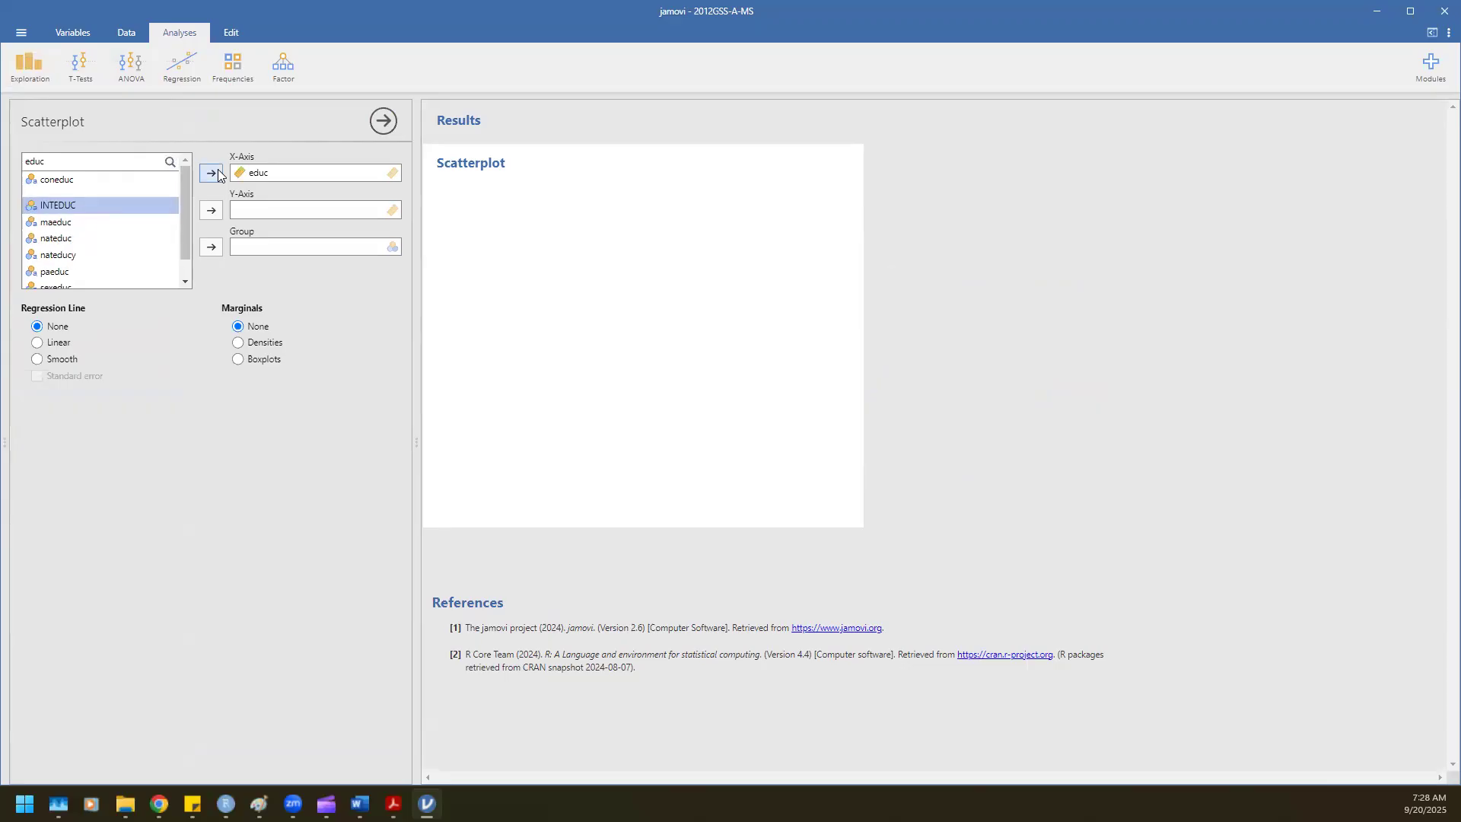
- Assign realinc to the scatterplot's Y-axis and add a linear regression line
double_click(64, 158)
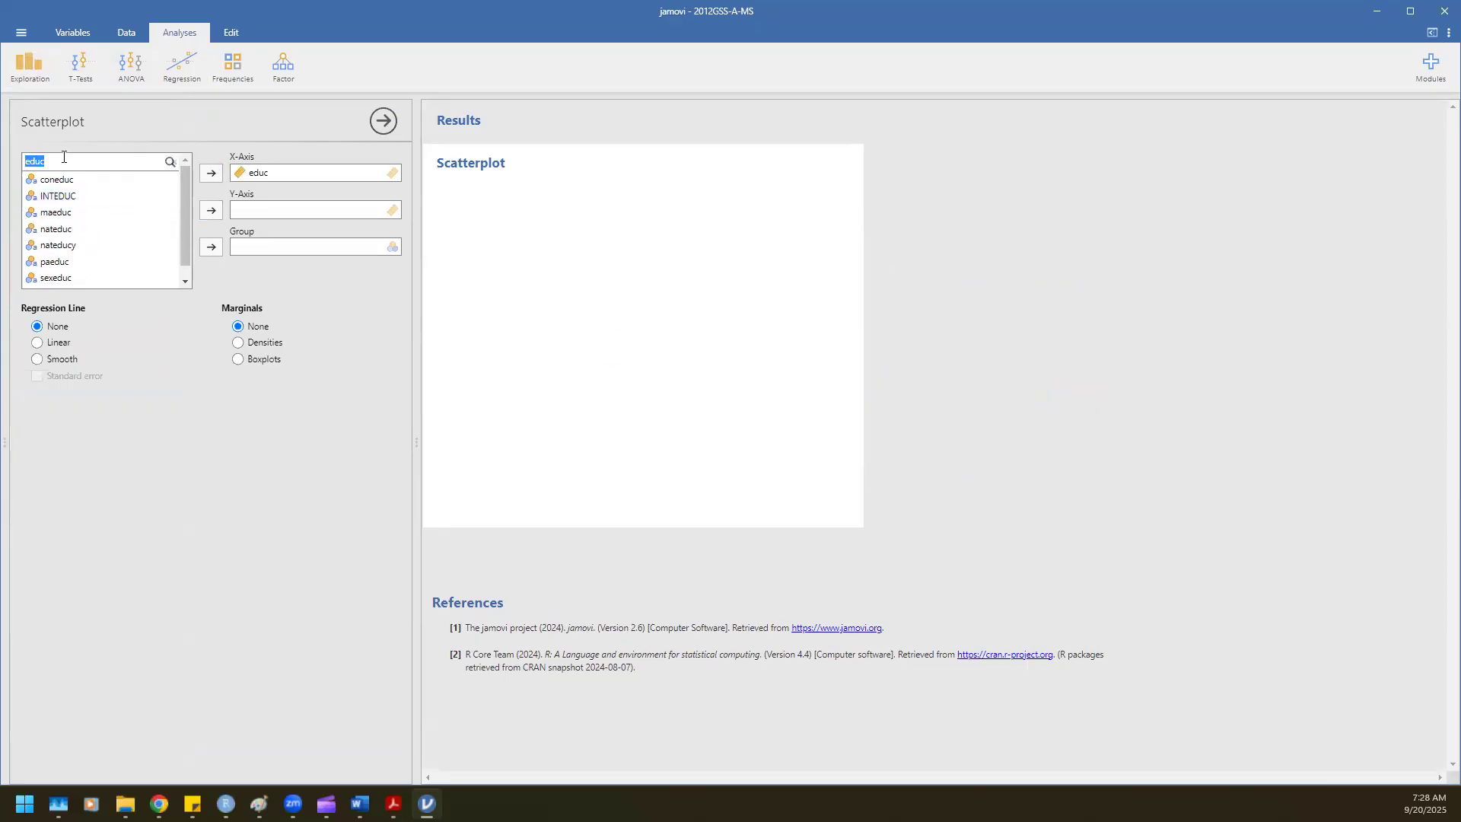
text(realinc)
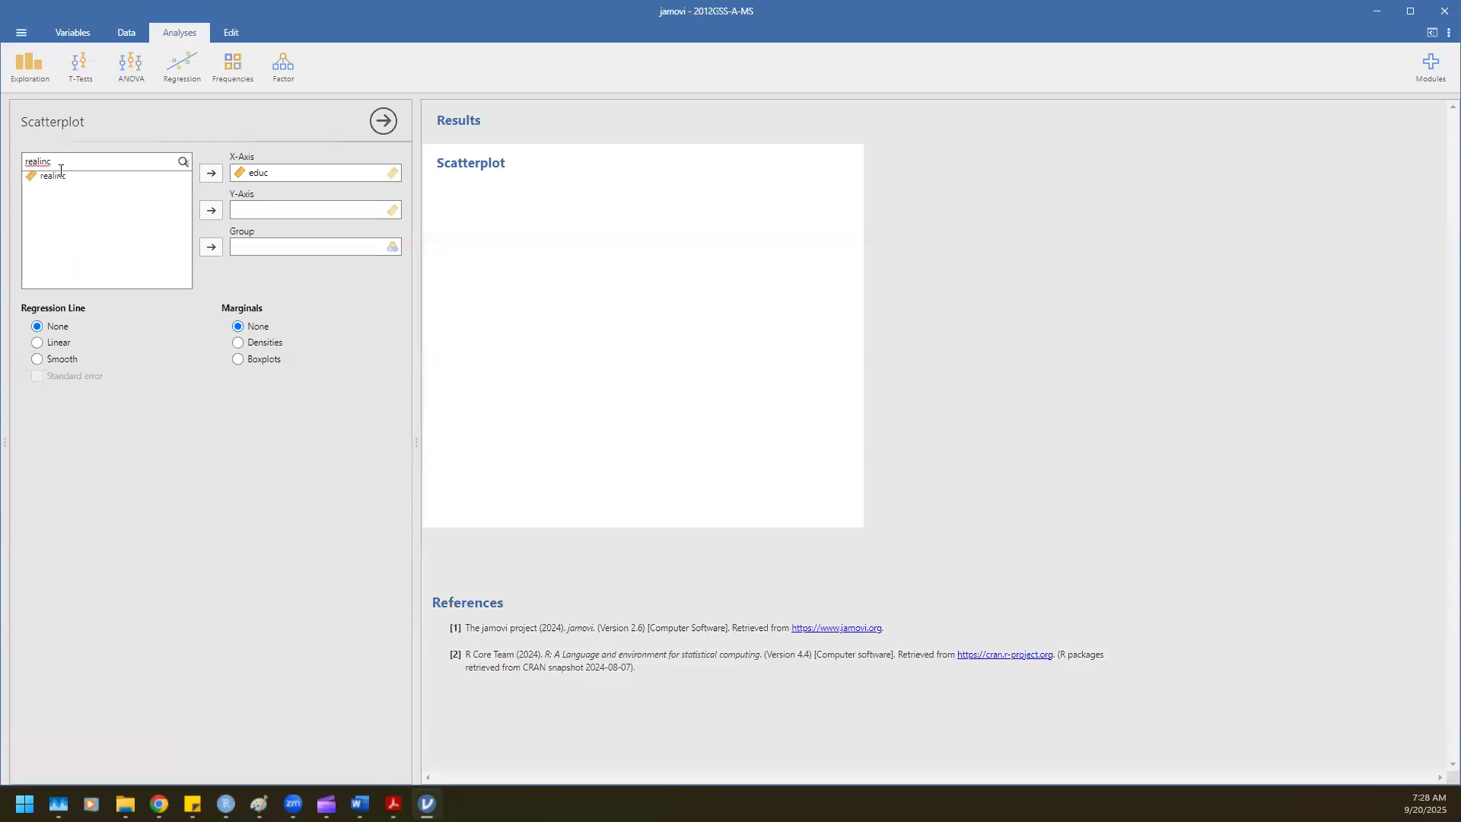
click(84, 184)
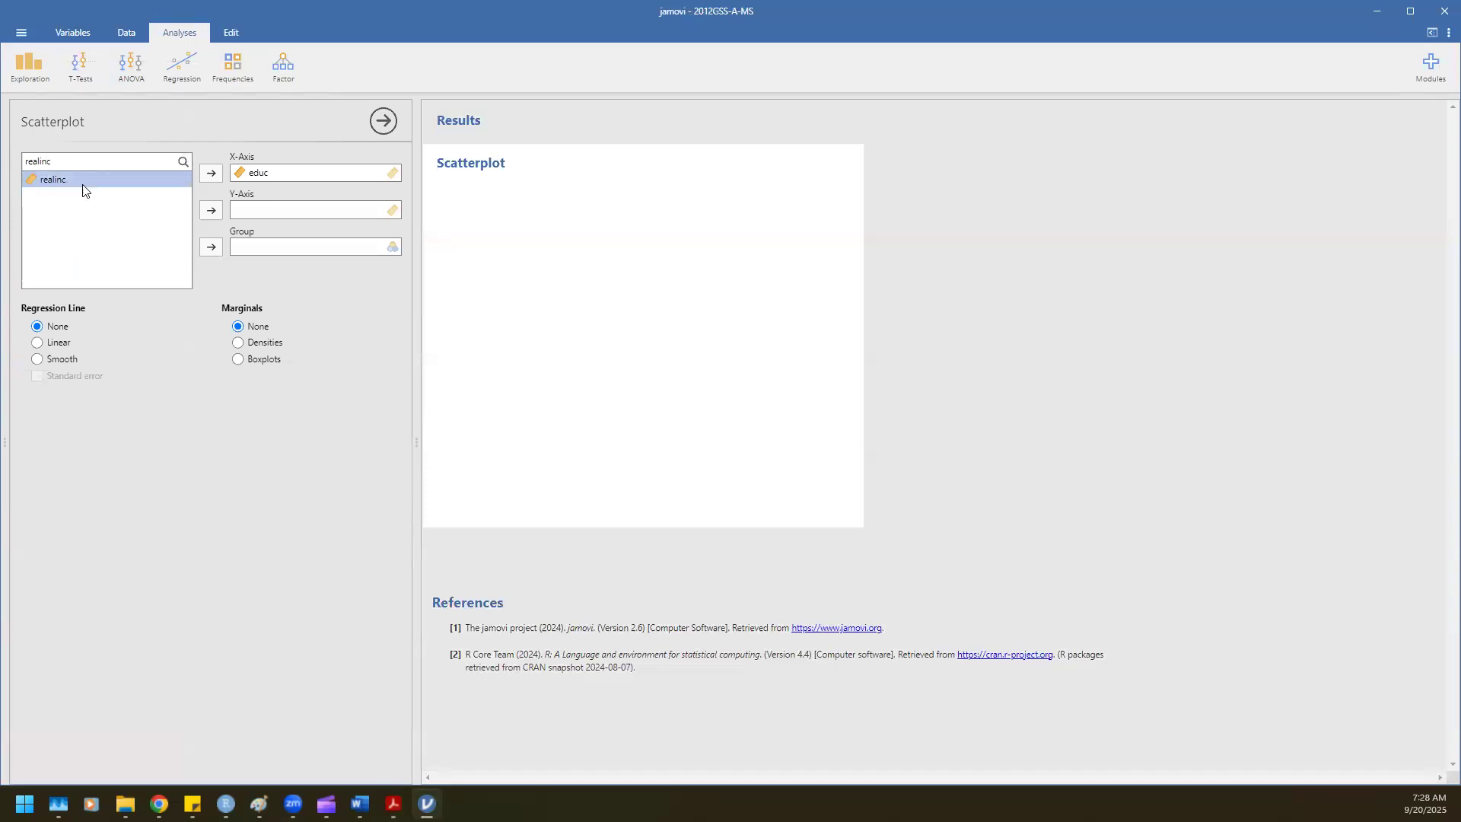
click(213, 213)
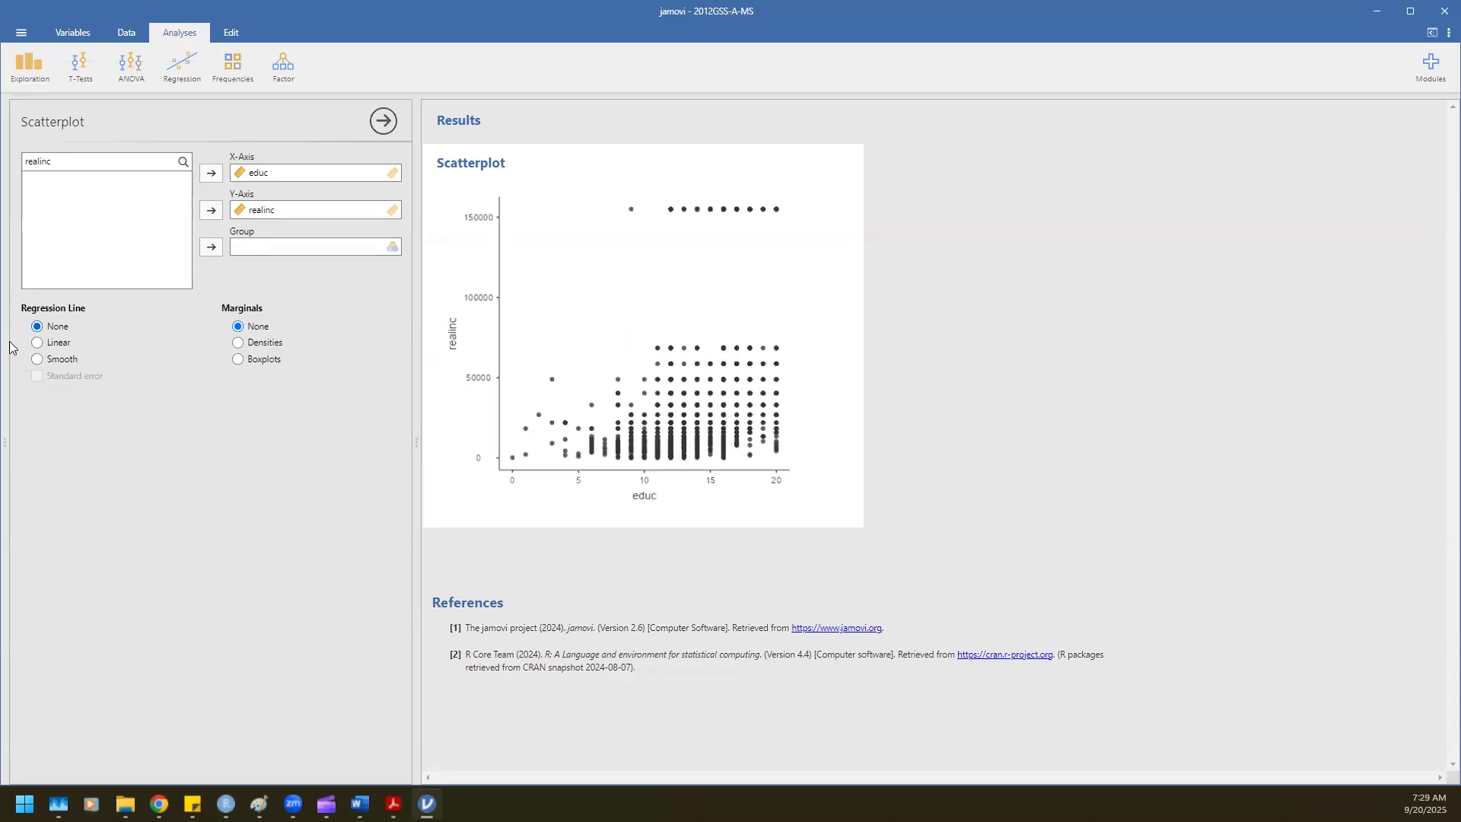
click(36, 343)
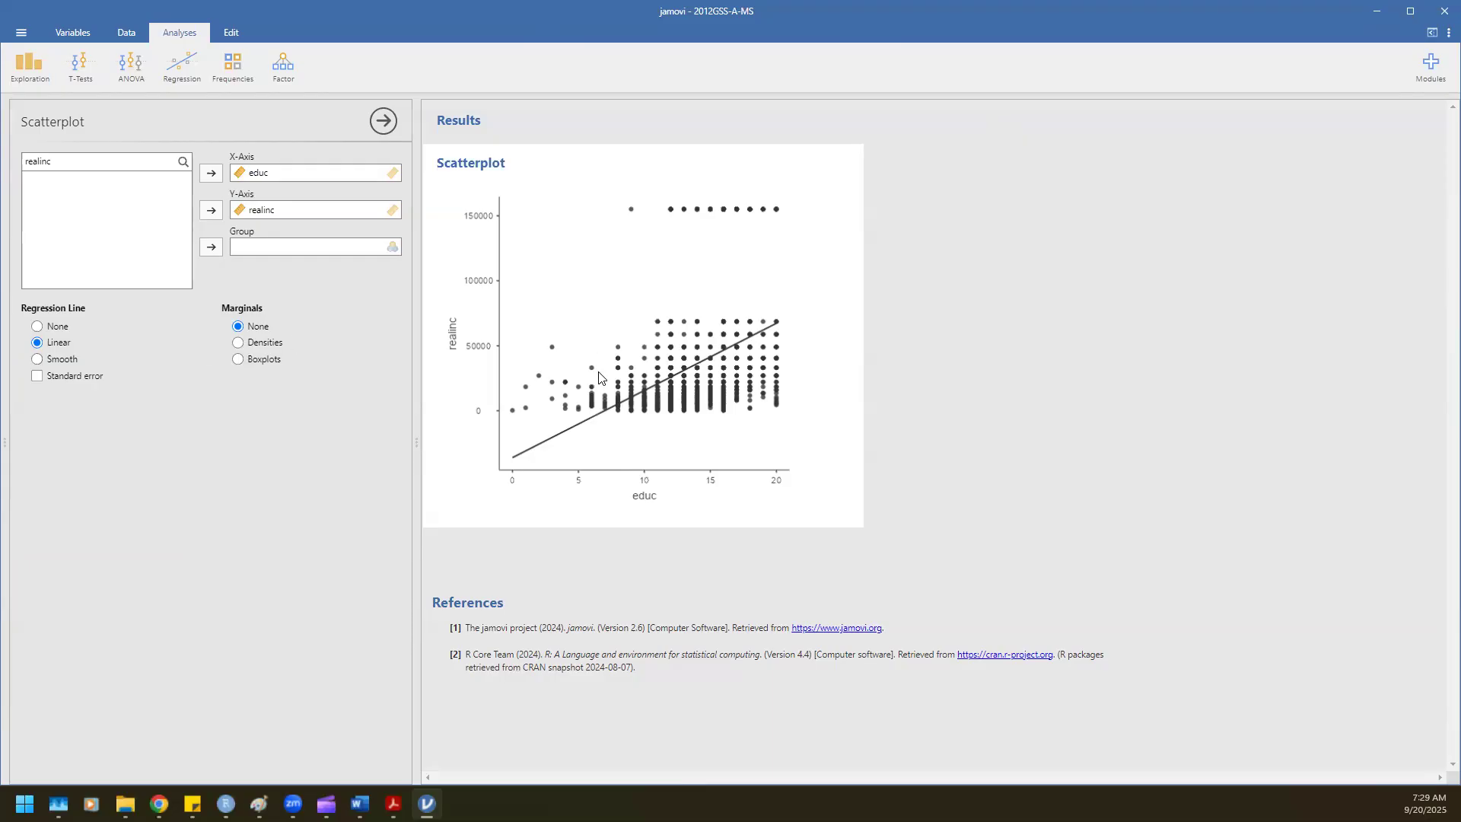
- Start a Linear Regression analysis and assign educ as its covariate
click(189, 81)
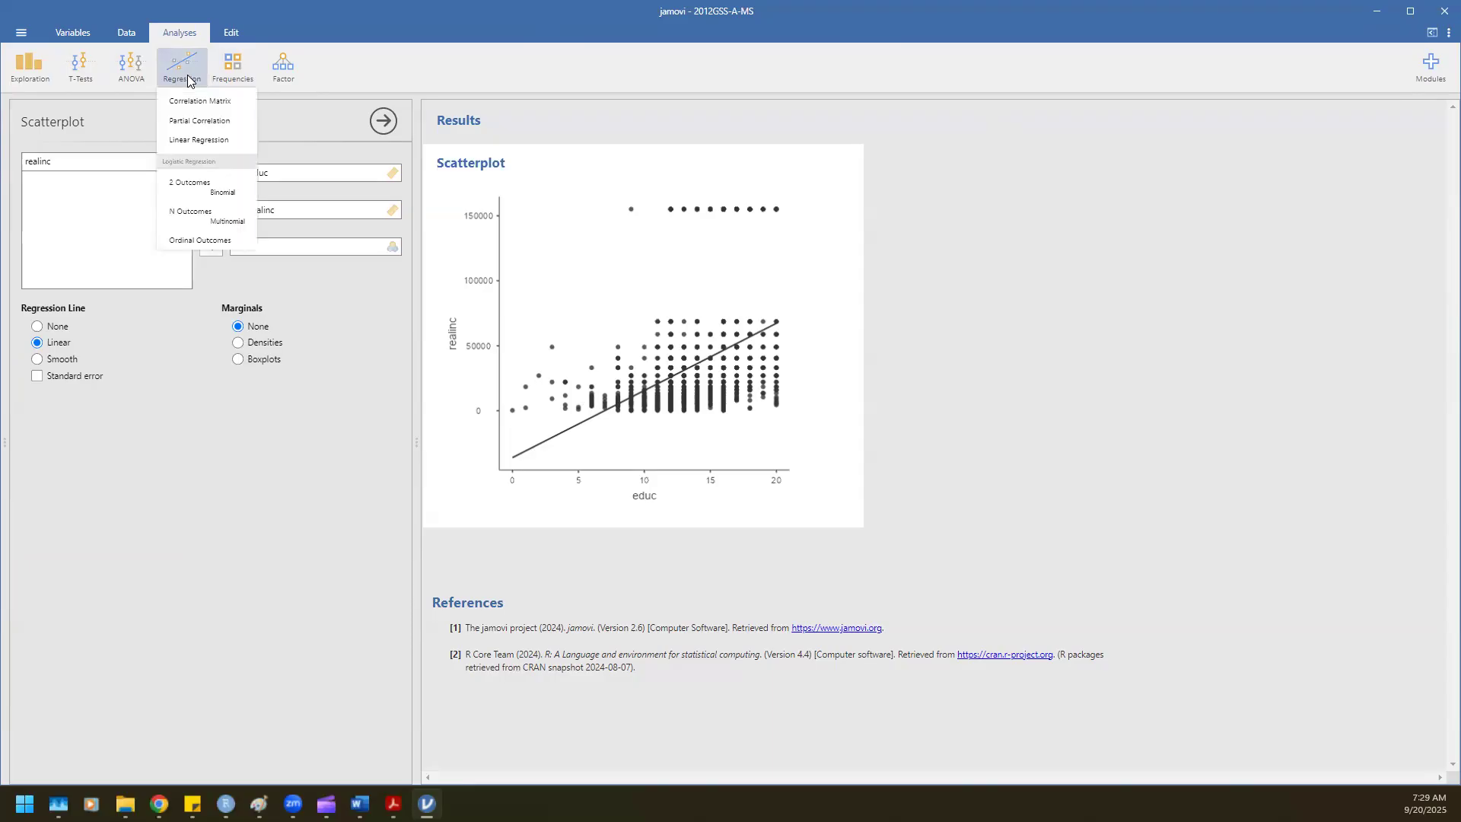
click(223, 140)
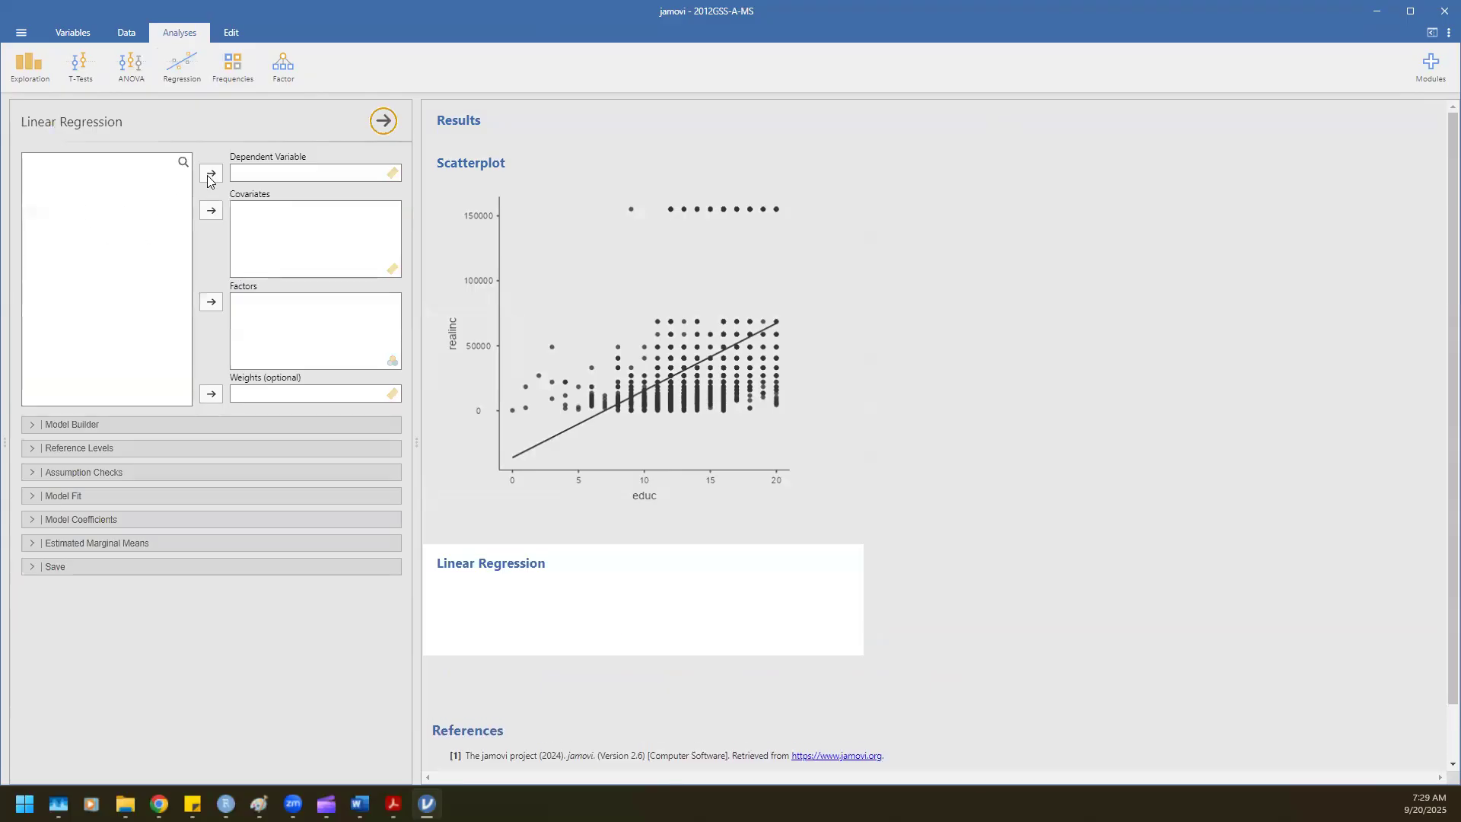
click(169, 162)
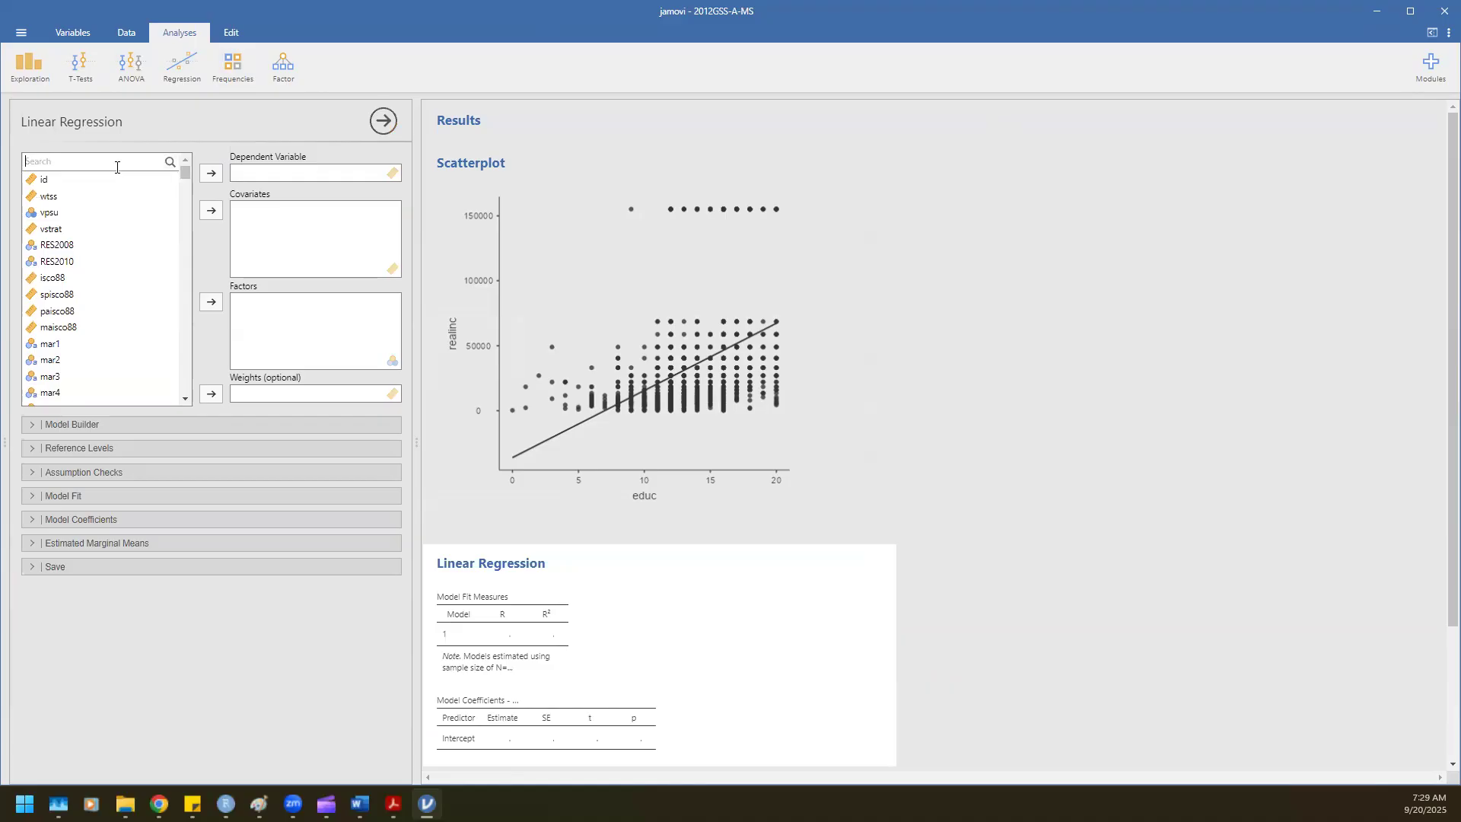
text(educ)
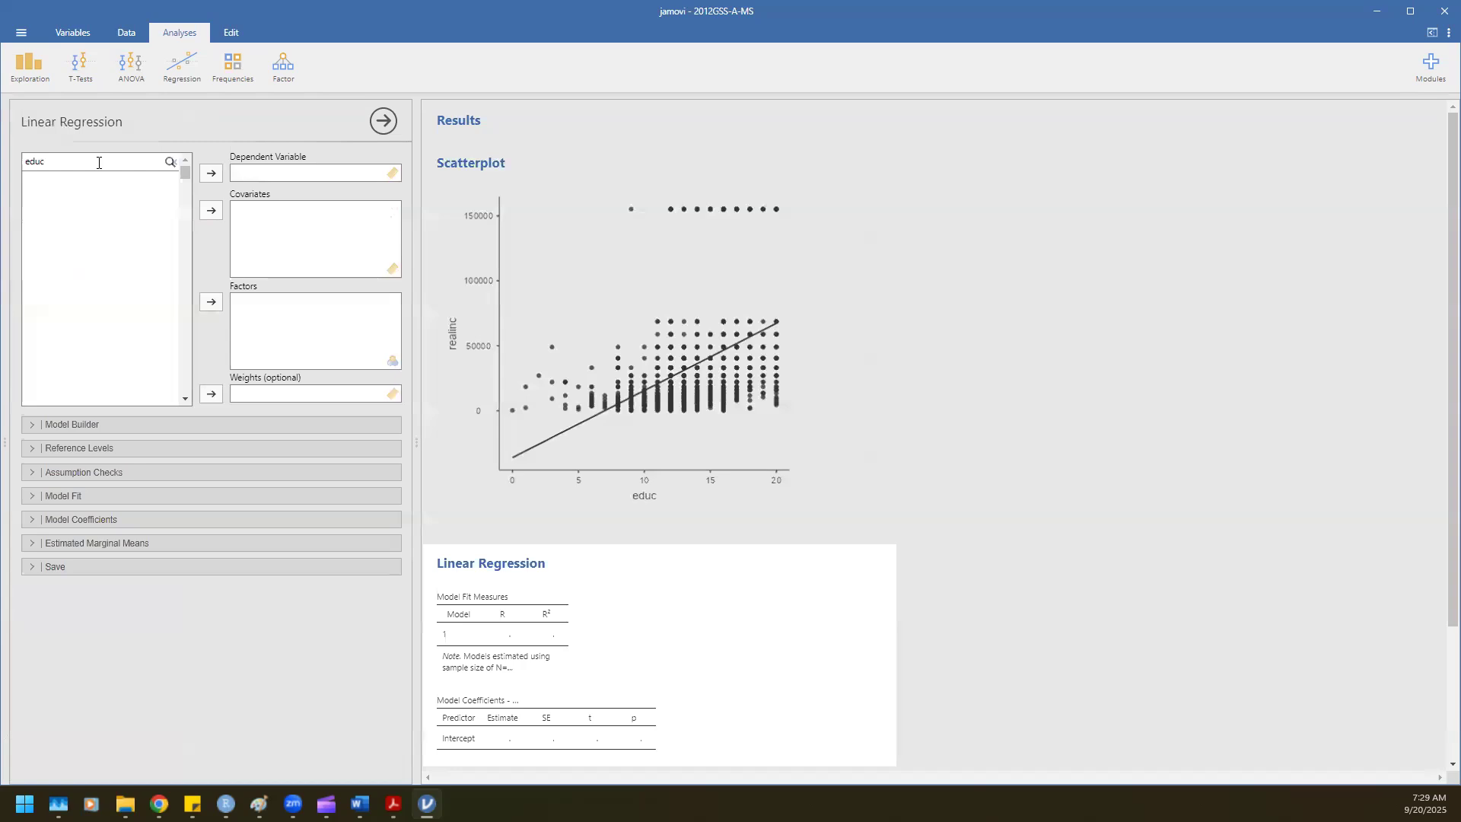
click(52, 197)
click(210, 211)
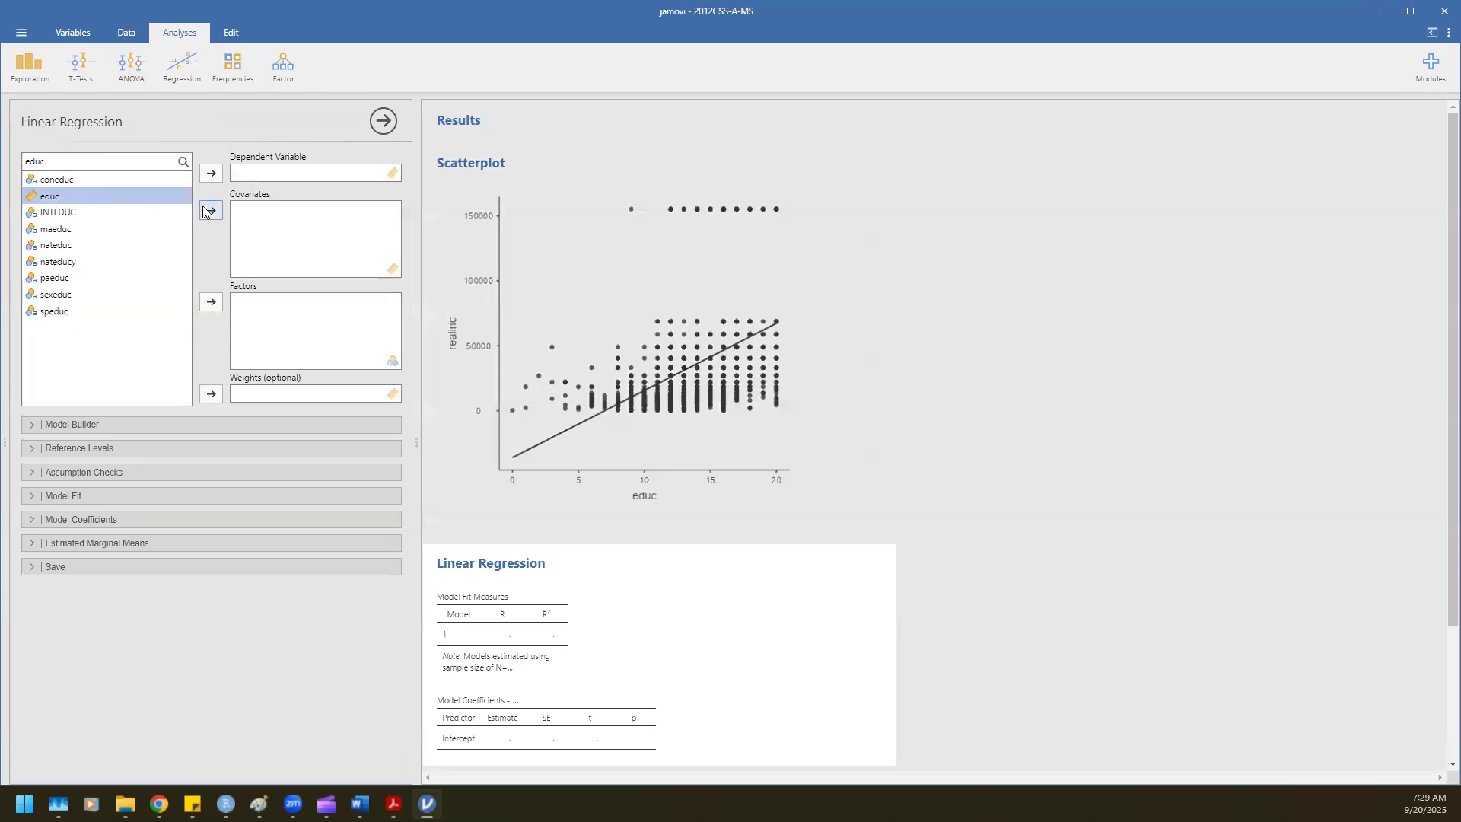
- Set realinc as the regression's dependent variable and include the F test of the overall model in the model fit output
click(96, 158)
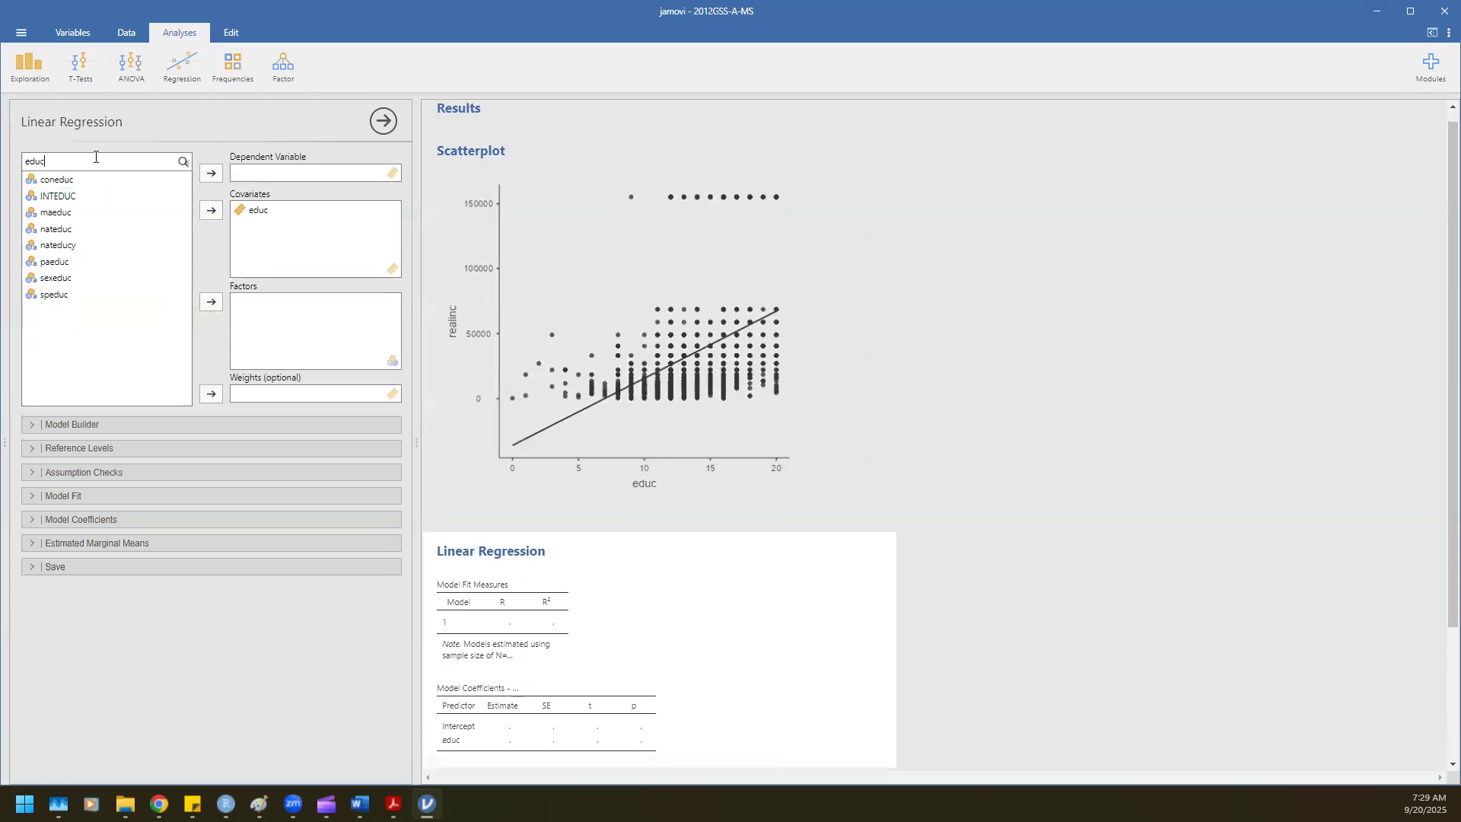
double_click(96, 157)
text(t)
text(eali)
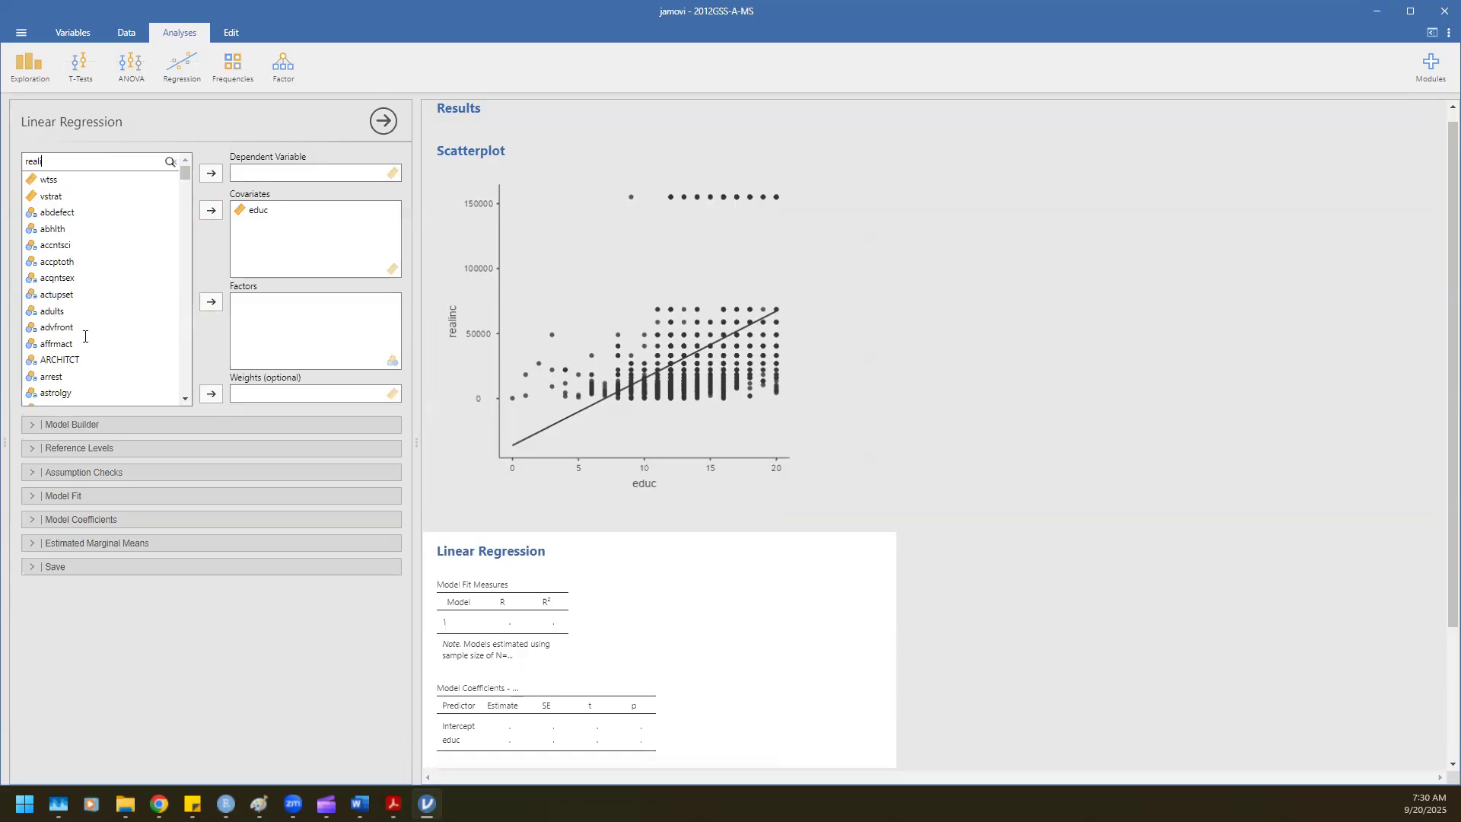
click(161, 182)
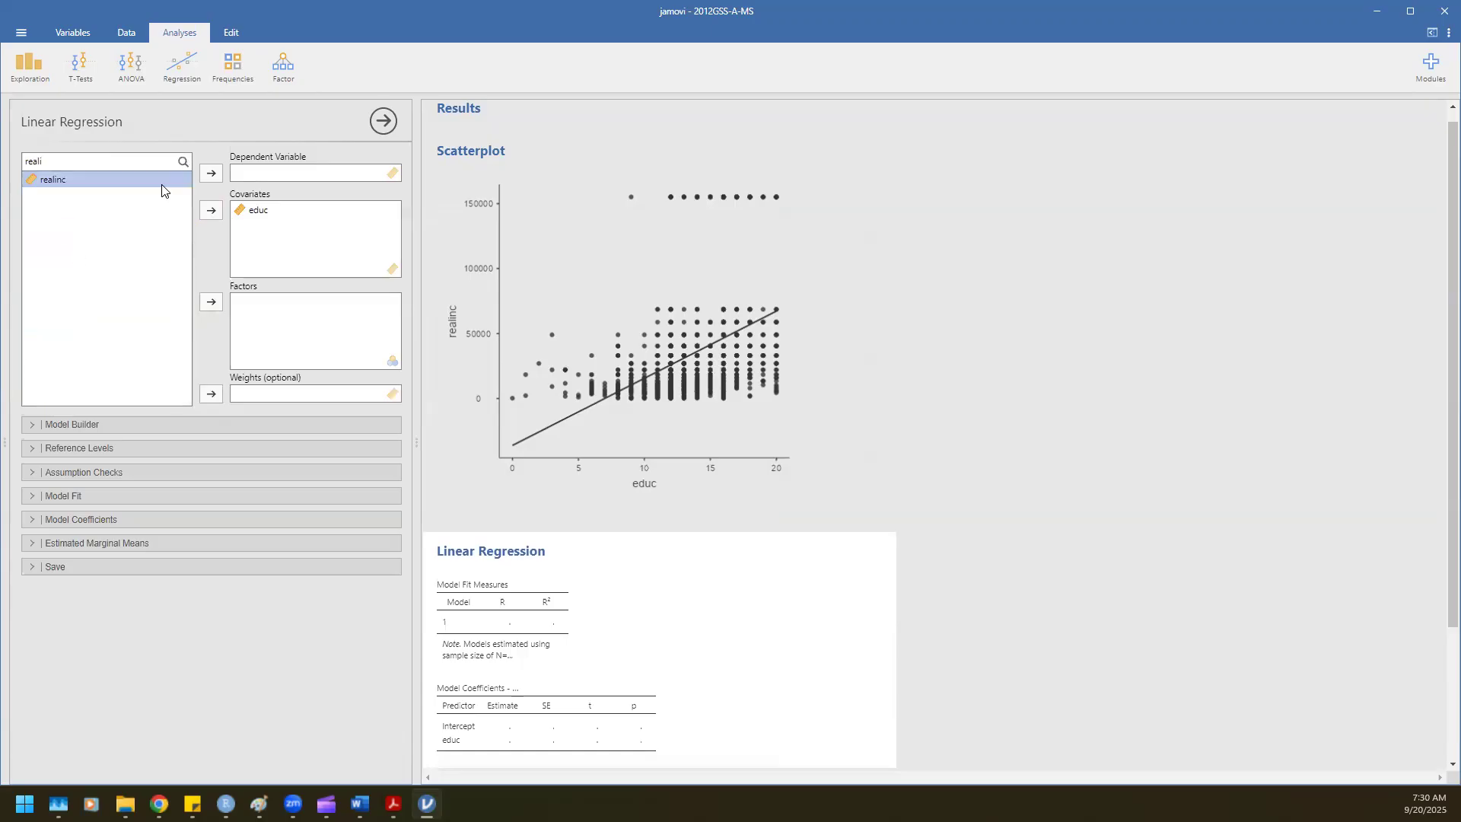
click(216, 172)
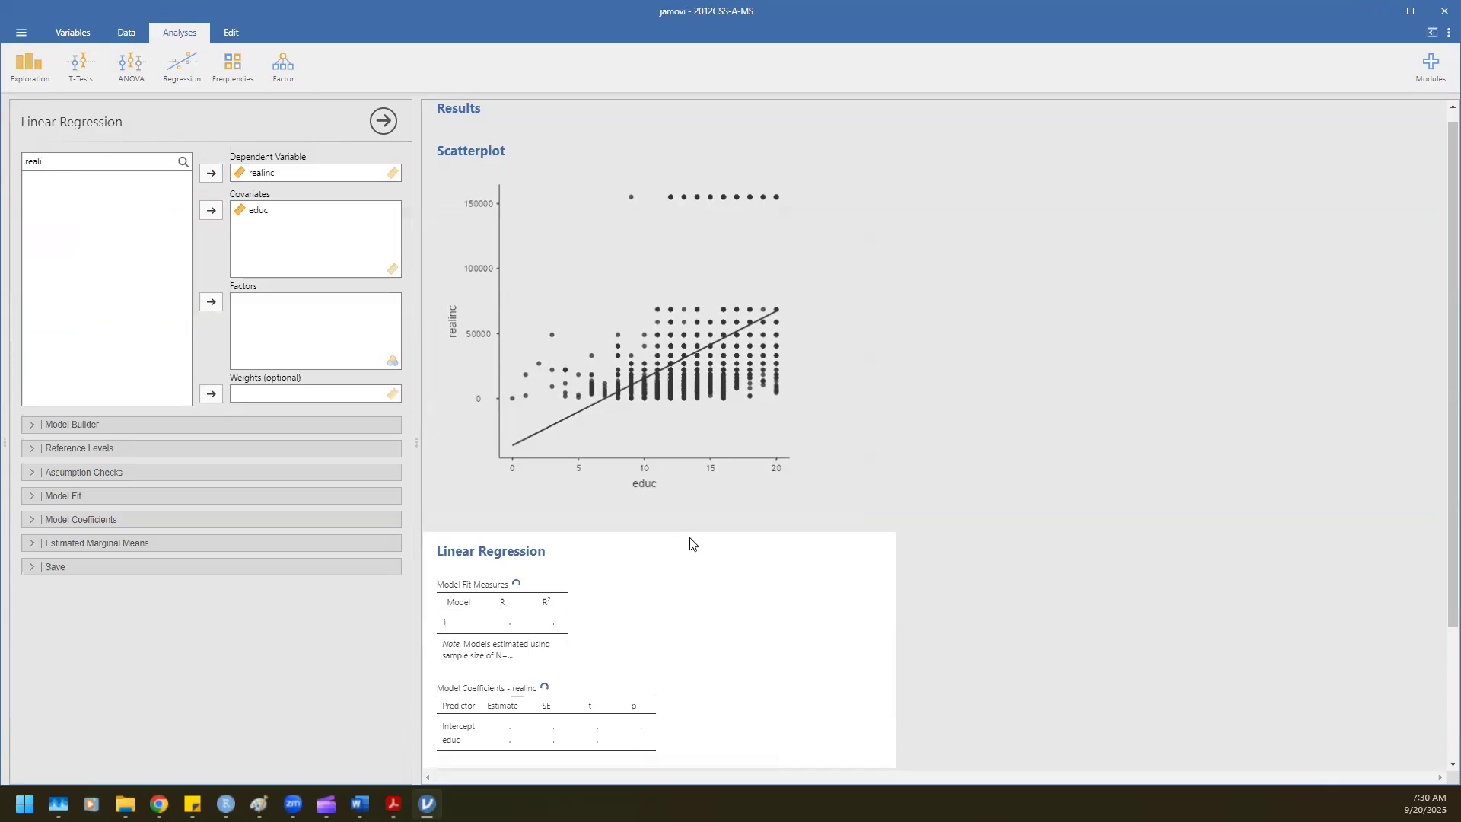
scroll(681, 549, down, 2)
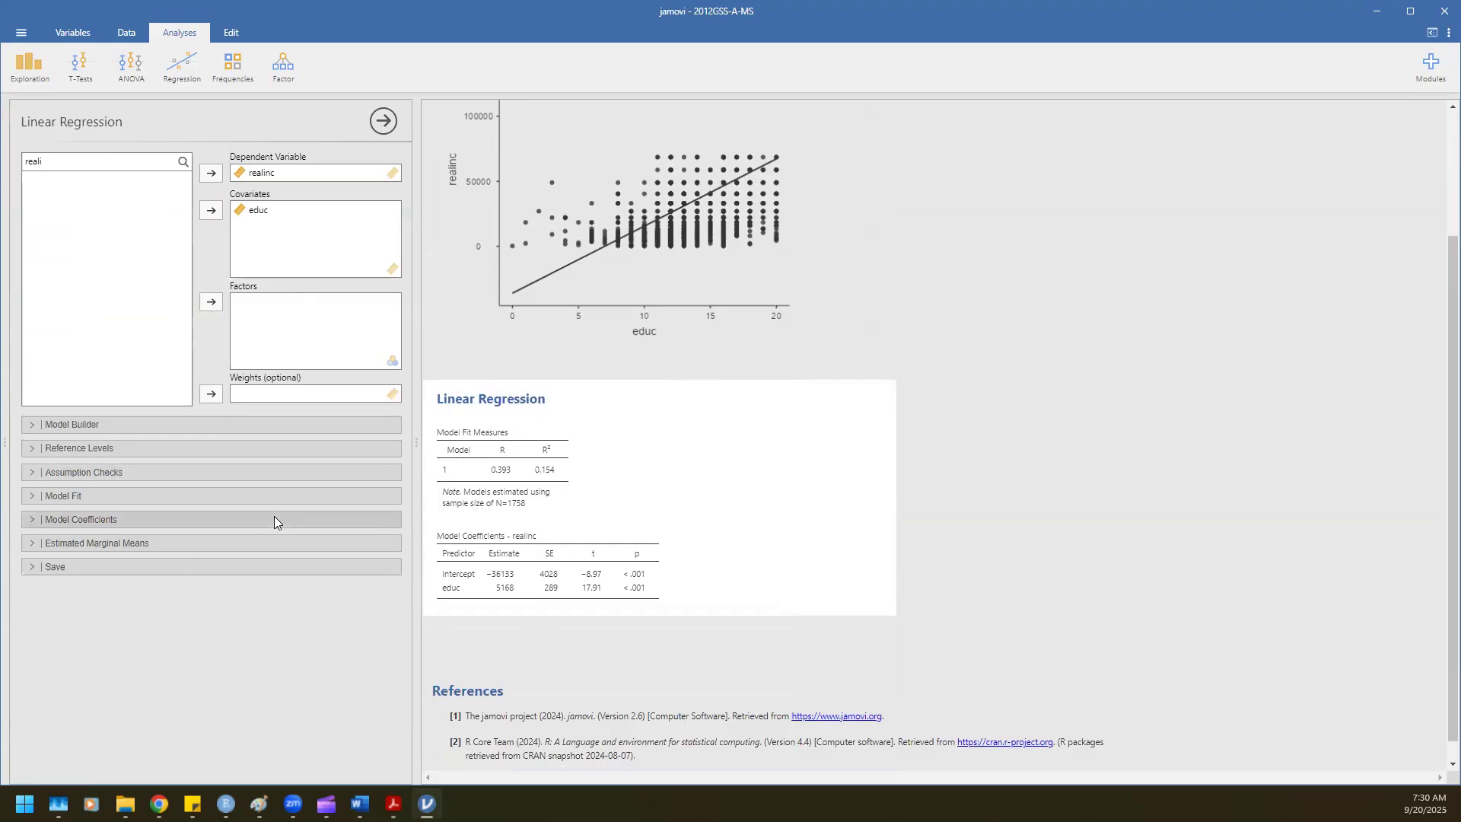
click(30, 496)
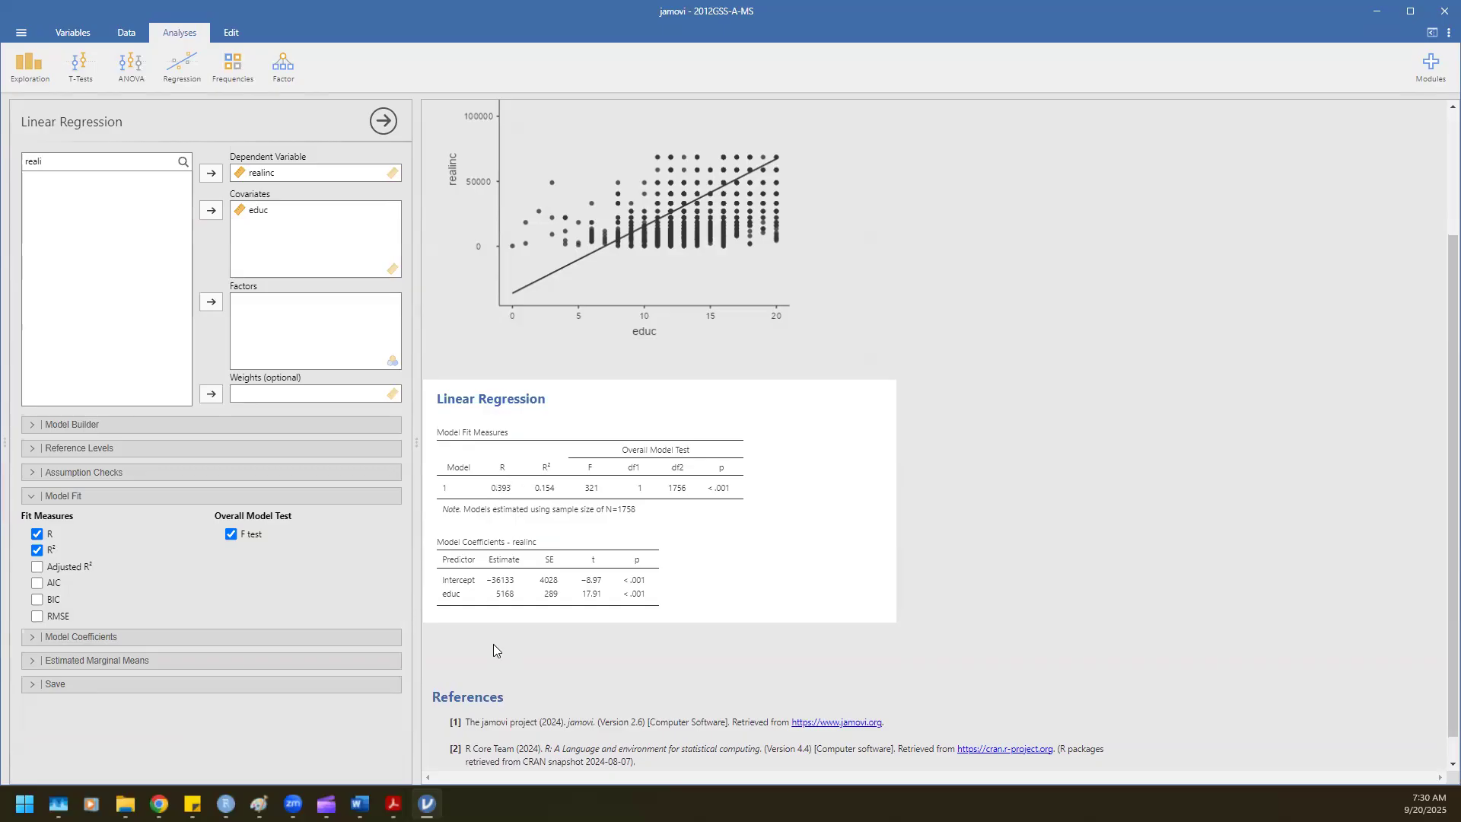
- Examine the educ coefficient estimate, the R and R² fit measures, and the scatterplot in the results
click(504, 596)
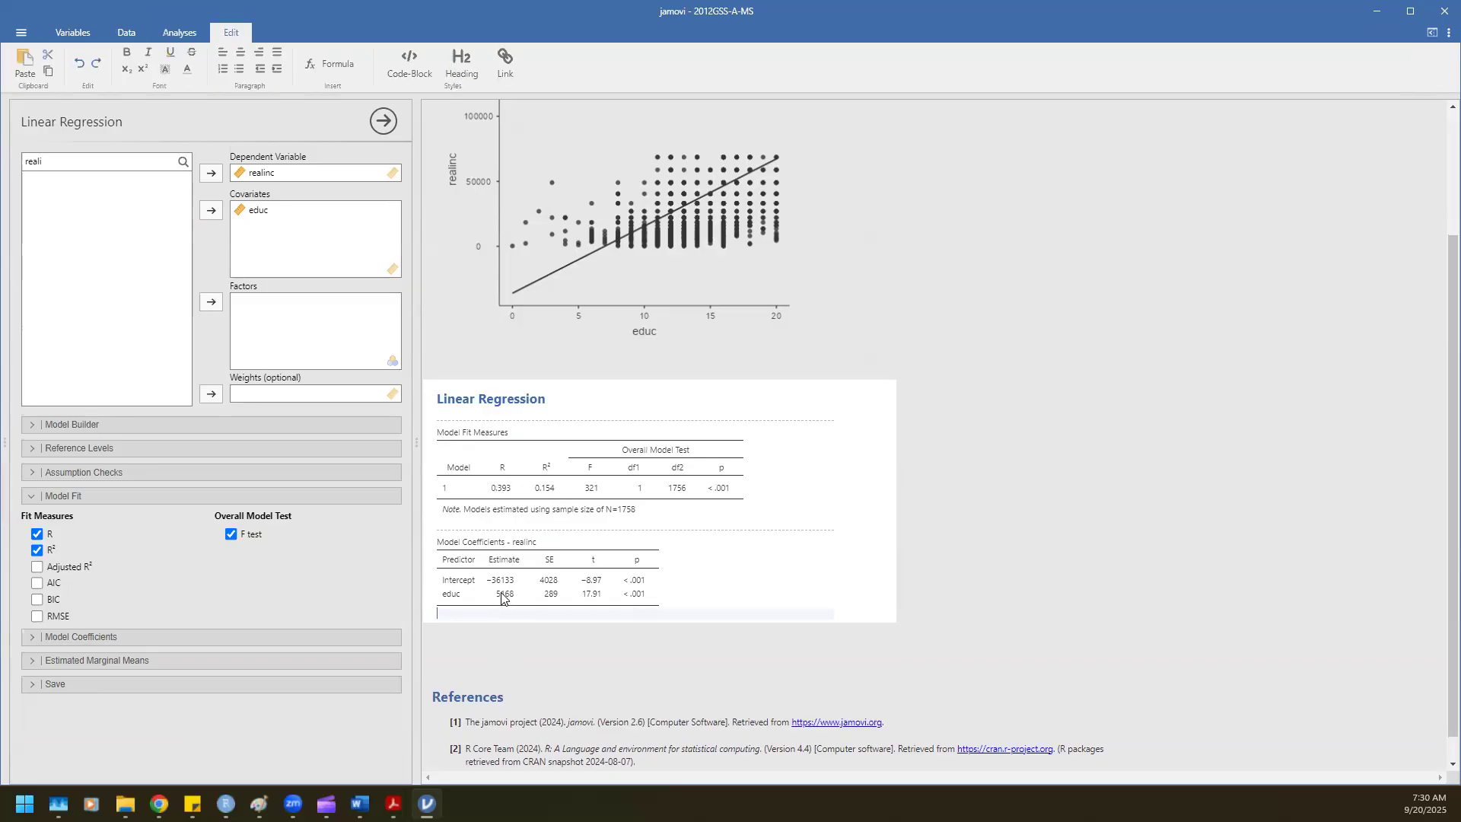
click(498, 597)
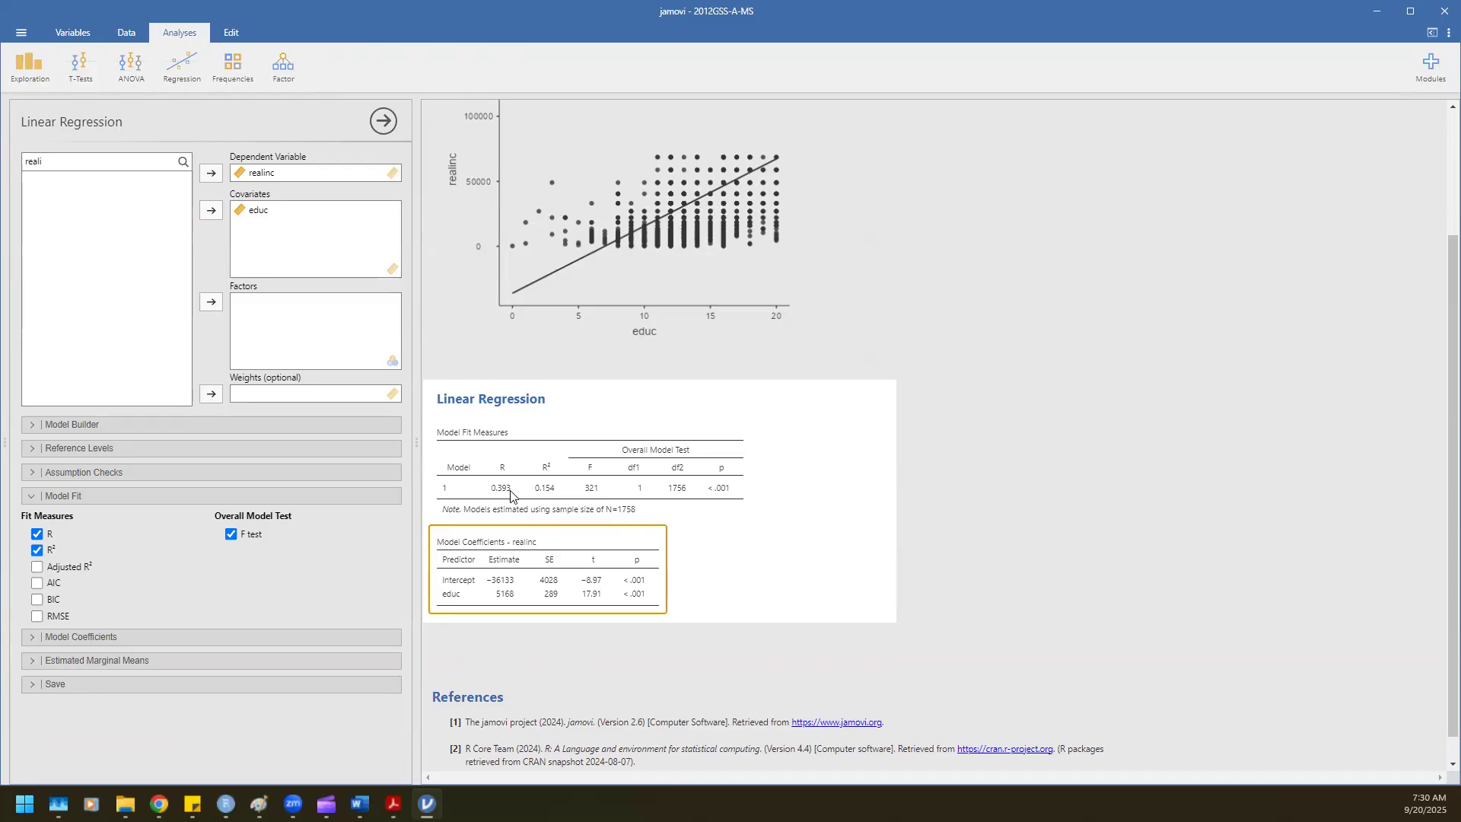
click(555, 498)
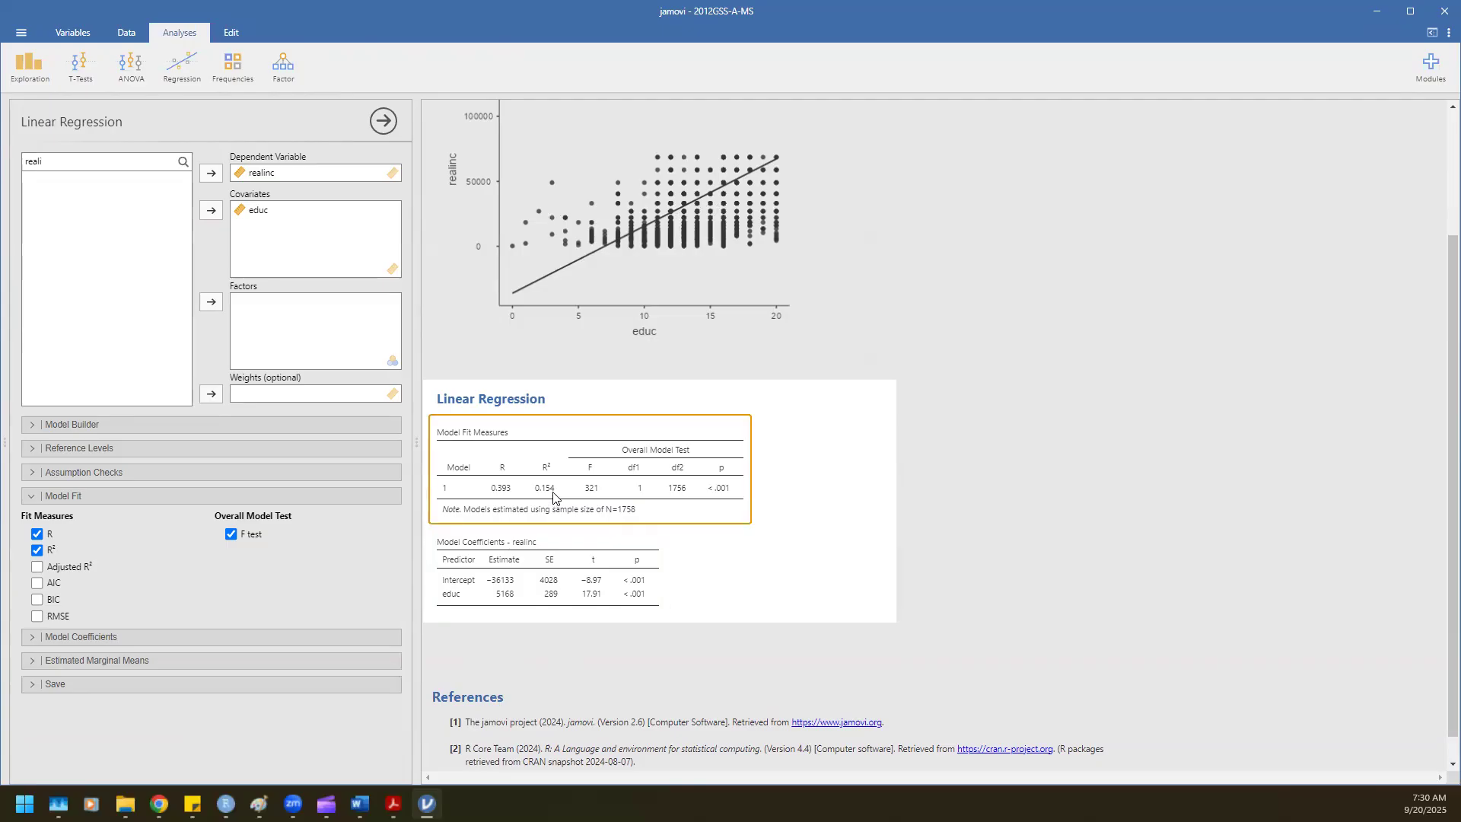
click(665, 543)
scroll(789, 646, up, 3)
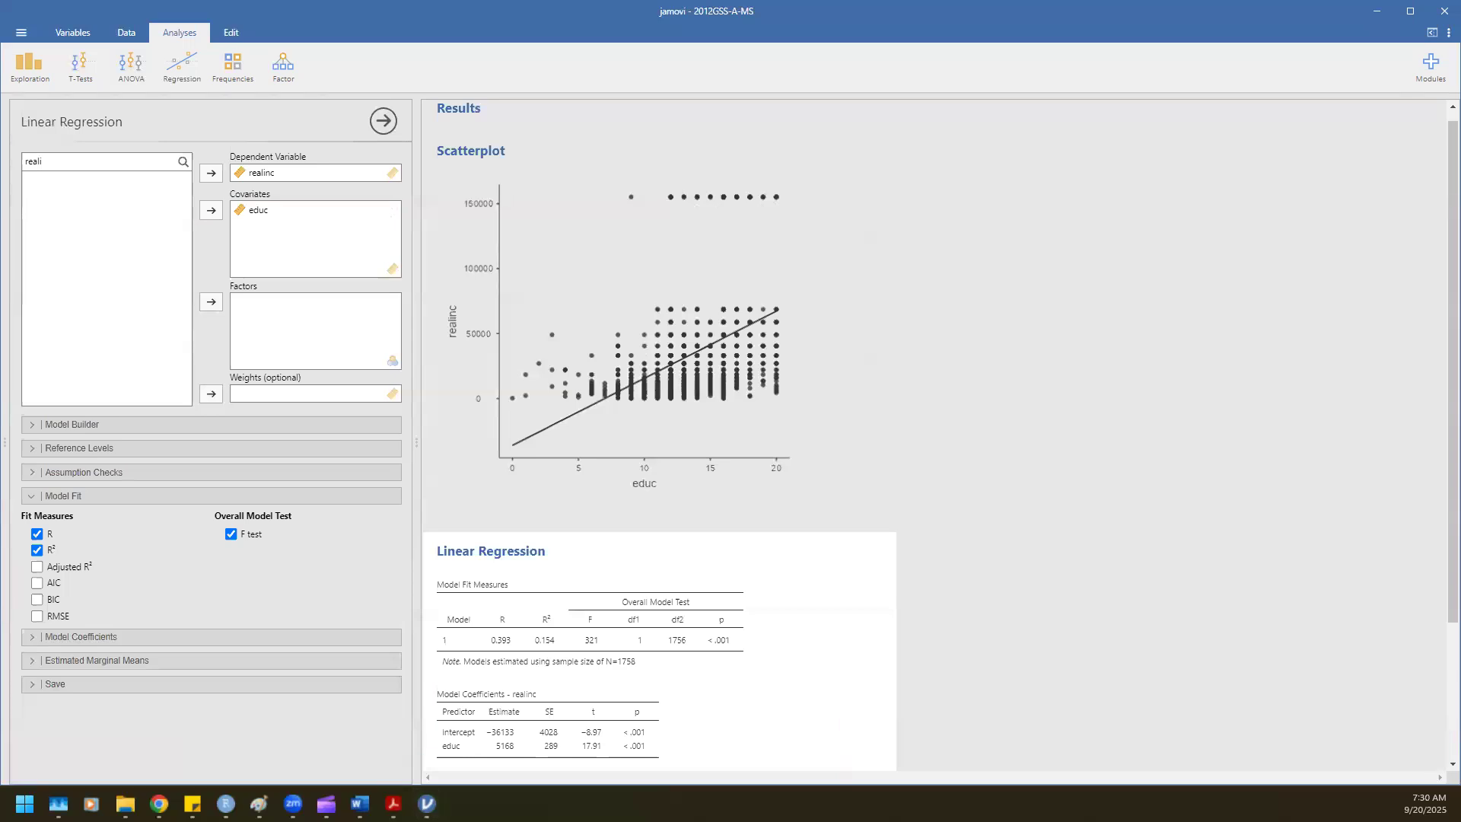
- Switch to the homework PDF in Acrobat and review Problem 0's regression tables and scatterplot against the jamovi output
key(alt+Tab)
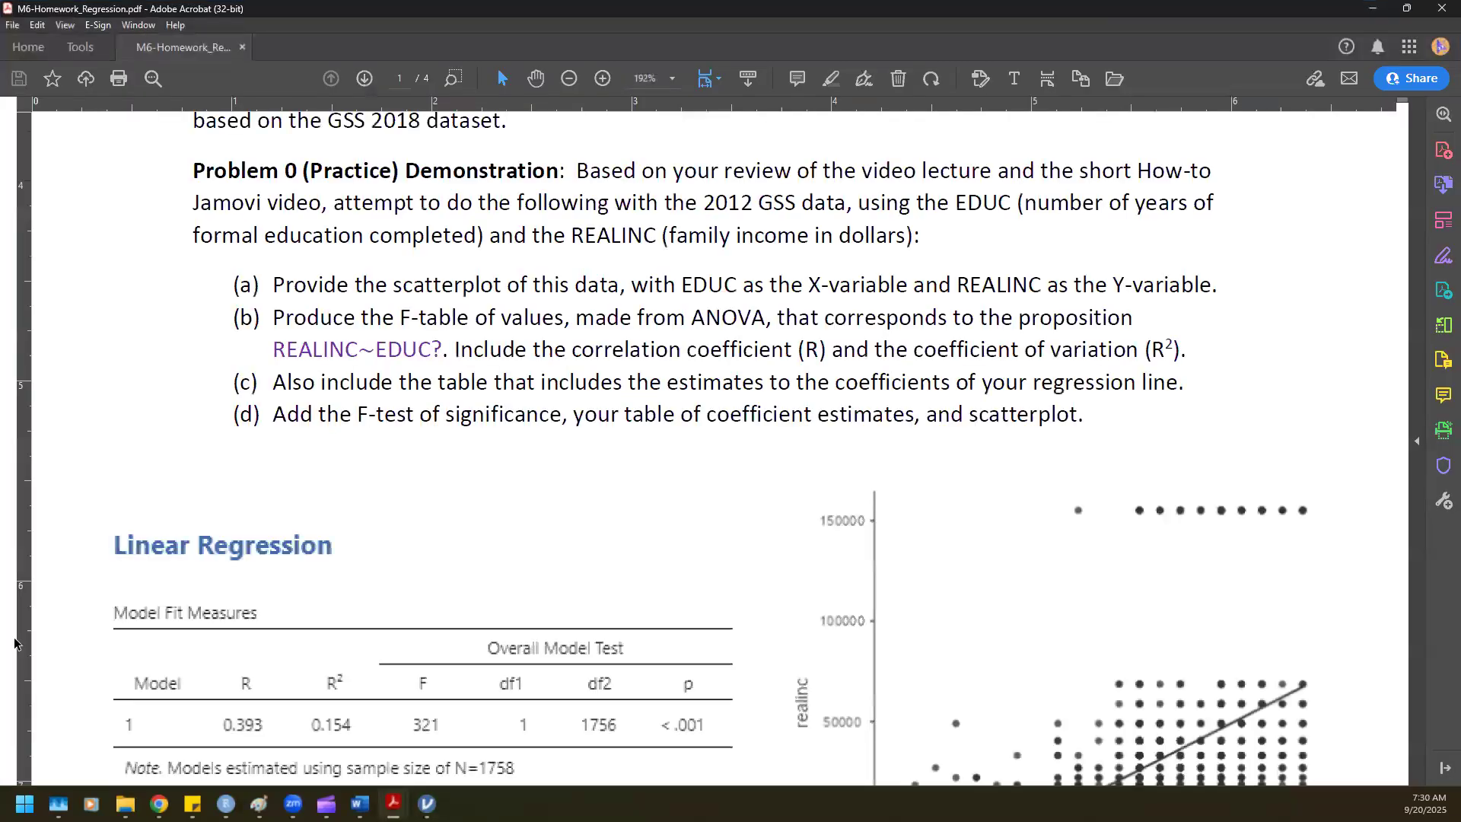
scroll(533, 495, down, 4)
scroll(573, 482, up, 1)
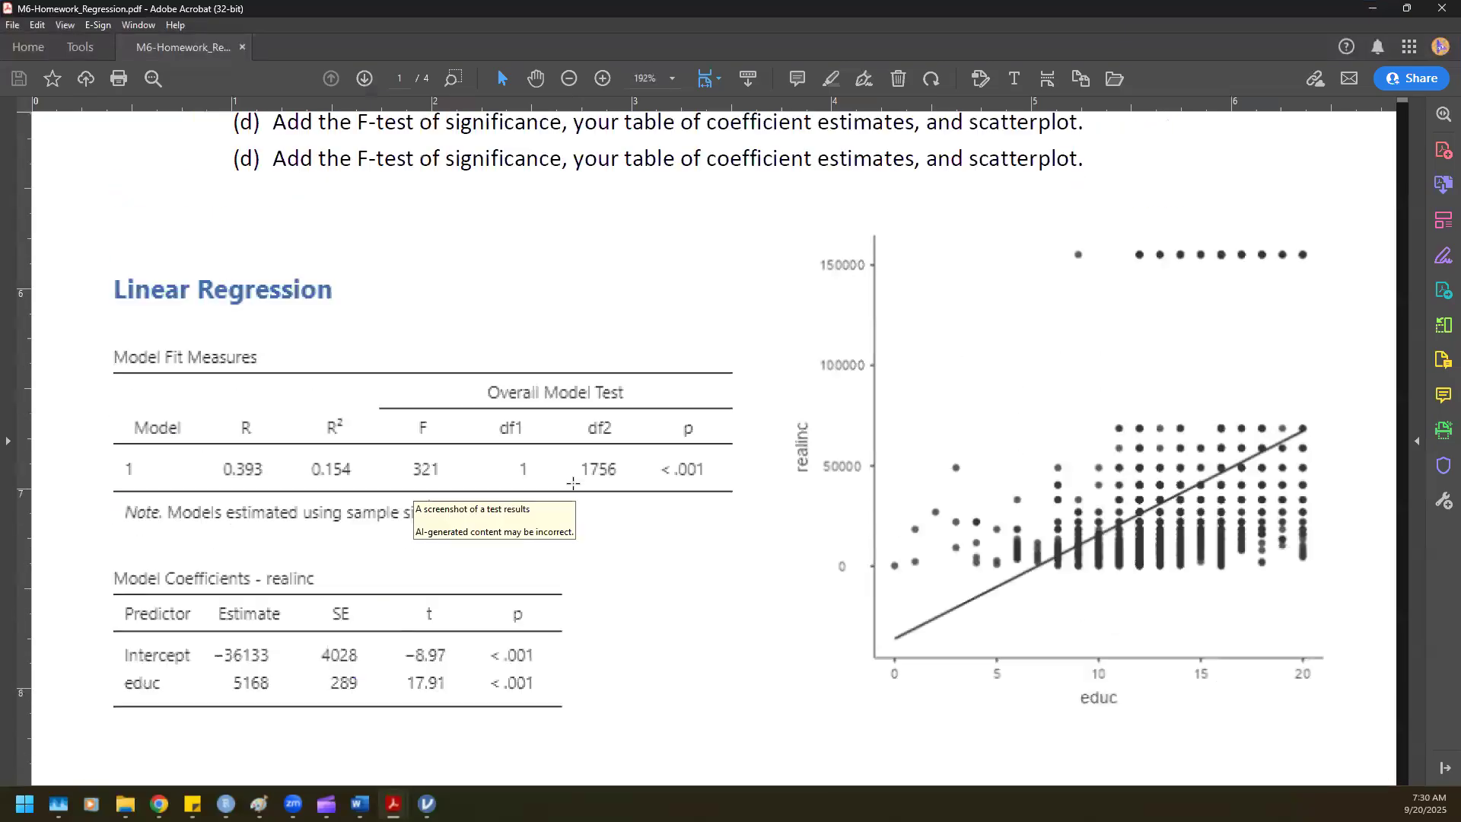